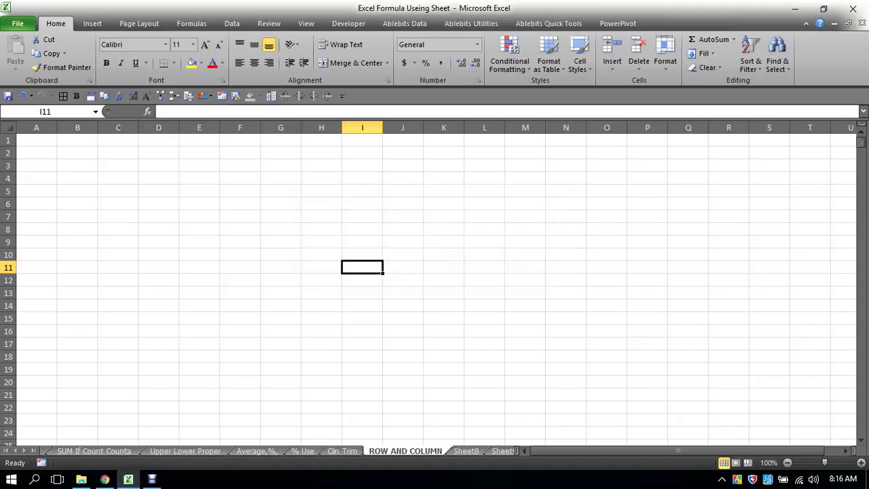
Step: Click around cells D5:G10 and settle on E1 as the series start
{"action": "left_click", "coordinate": [280, 254]}
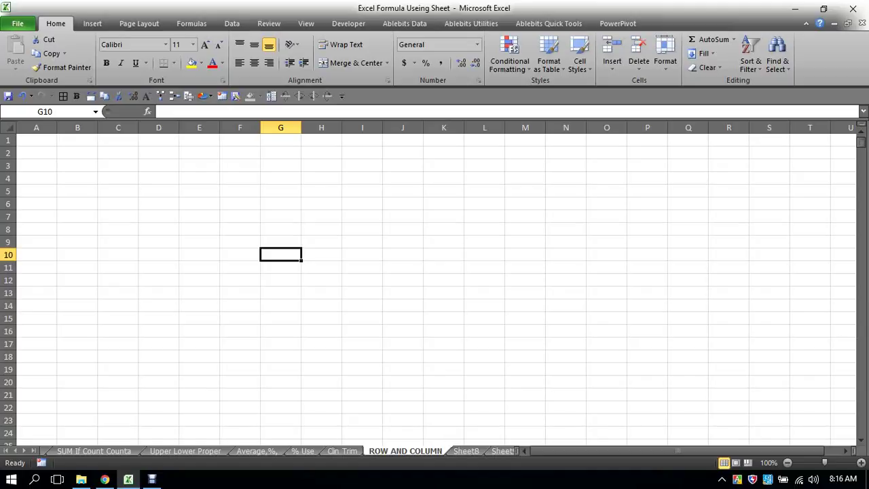
{"action": "left_click", "coordinate": [199, 177]}
{"action": "left_click_drag", "start_coordinate": [159, 191], "coordinate": [158, 204]}
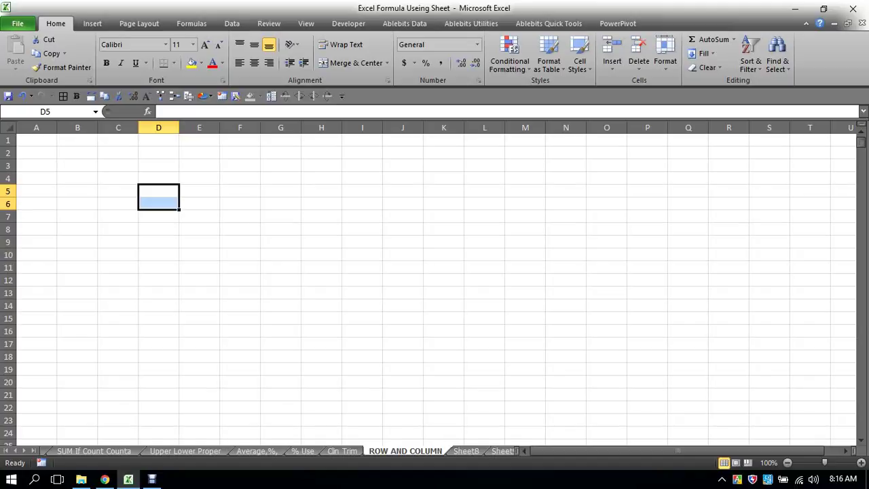
{"action": "left_click", "coordinate": [199, 191]}
{"action": "left_click", "coordinate": [240, 204]}
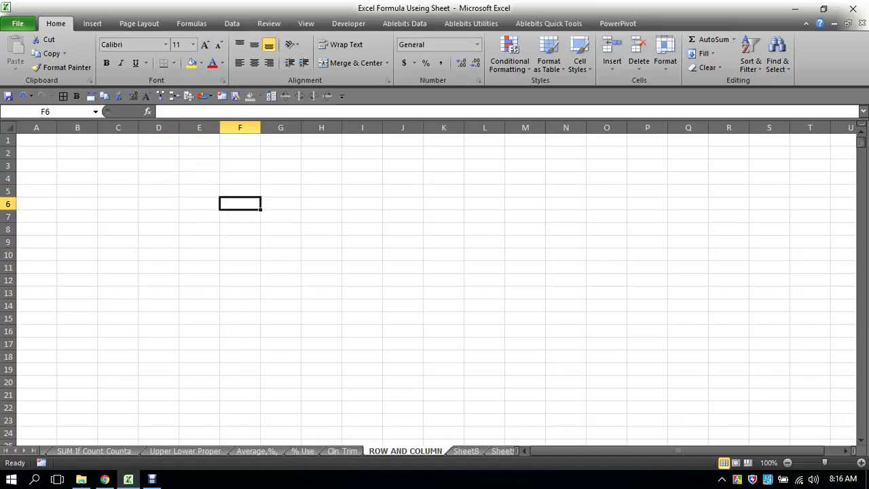
{"action": "left_click", "coordinate": [240, 178]}
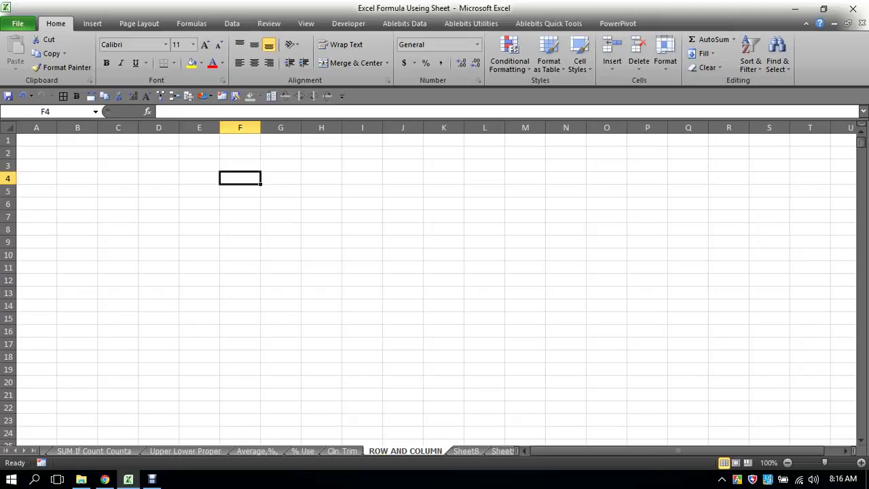
{"action": "left_click", "coordinate": [199, 153]}
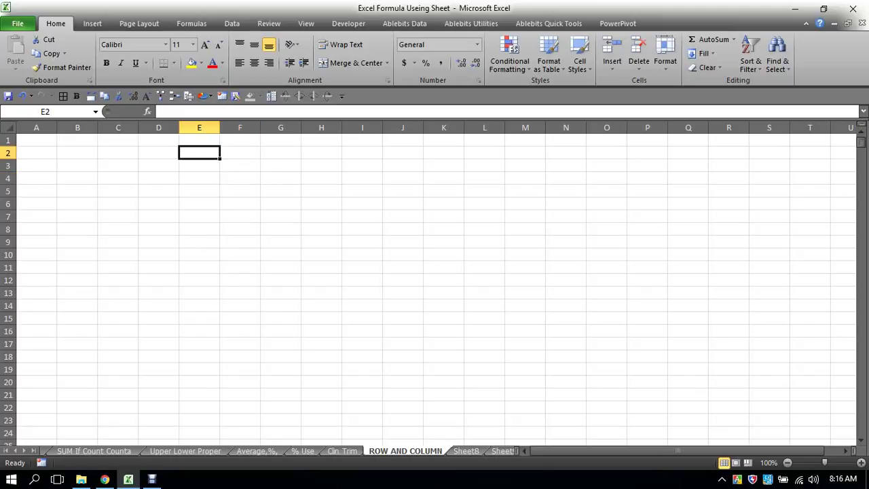
{"action": "left_click", "coordinate": [199, 139]}
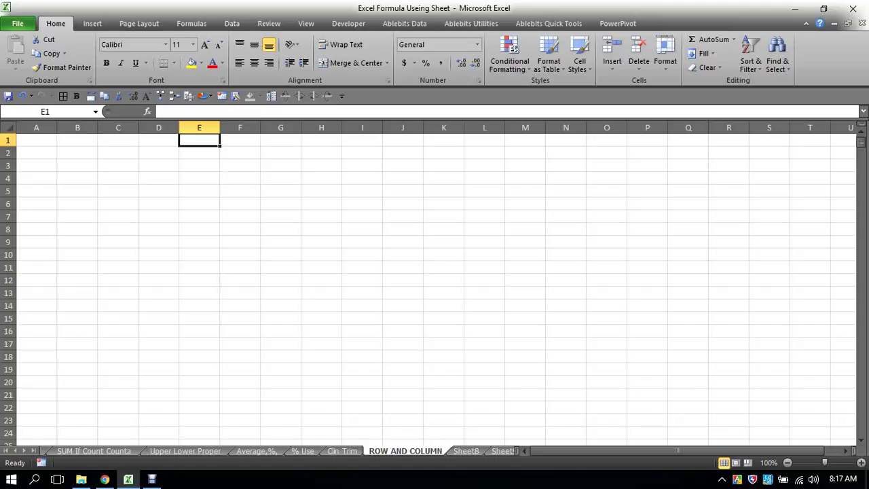
{"action": "left_click", "coordinate": [199, 152]}
{"action": "left_click", "coordinate": [199, 139]}
{"action": "left_click", "coordinate": [199, 153]}
{"action": "left_click", "coordinate": [199, 140]}
Step: Enter 1 in E1 and 2 in E2
{"action": "type", "text": "1"}
{"action": "key", "text": "Return"}
{"action": "type", "text": "2"}
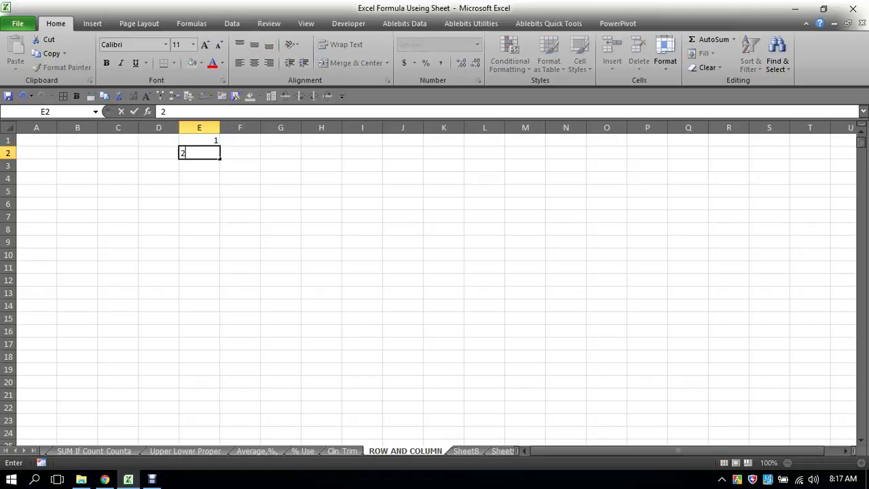
{"action": "key", "text": "Return"}
{"action": "left_click", "coordinate": [199, 152]}
{"action": "left_click", "coordinate": [280, 191]}
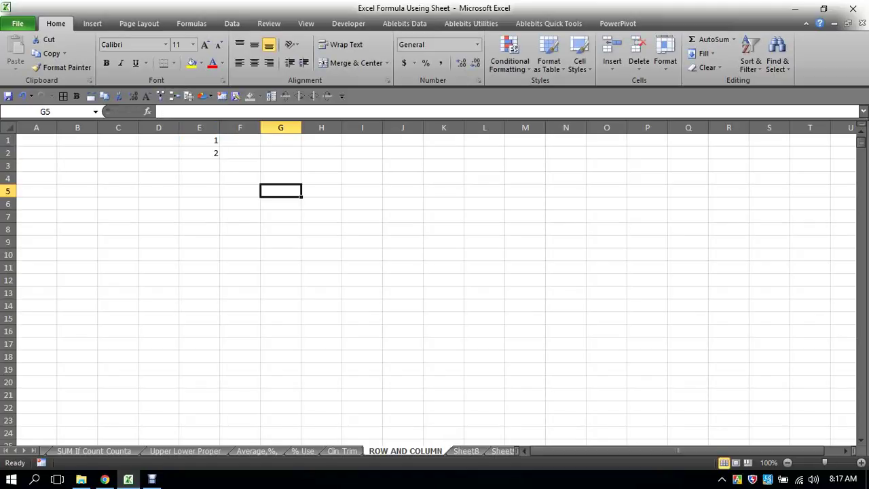
Step: Select E1:E2 and drag the fill handle down to fill column E to row 303
{"action": "left_click_drag", "start_coordinate": [199, 140], "coordinate": [219, 303]}
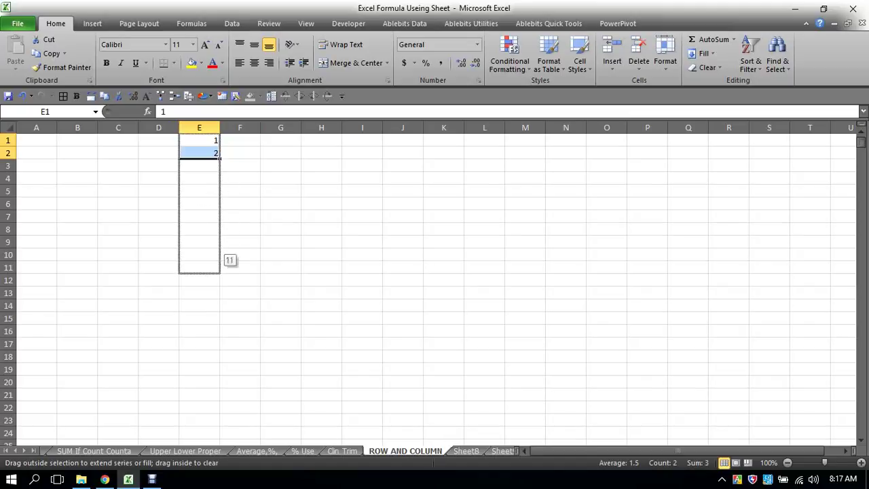
{"action": "left_click_drag", "start_coordinate": [219, 302], "coordinate": [219, 384]}
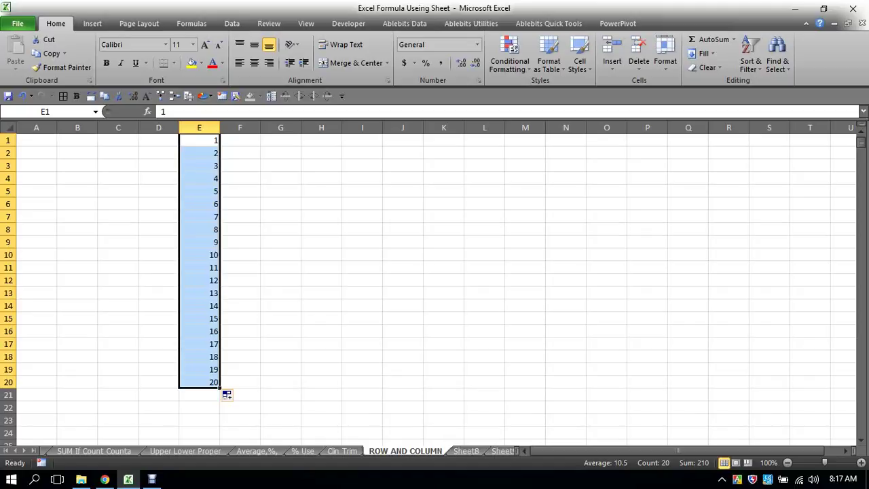
{"action": "mouse_move", "coordinate": [221, 388]}
{"action": "left_mouse_down"}
{"action": "mouse_move", "coordinate": [220, 426]}
{"action": "mouse_move", "coordinate": [220, 375]}
{"action": "mouse_move", "coordinate": [220, 414]}
{"action": "left_mouse_up"}
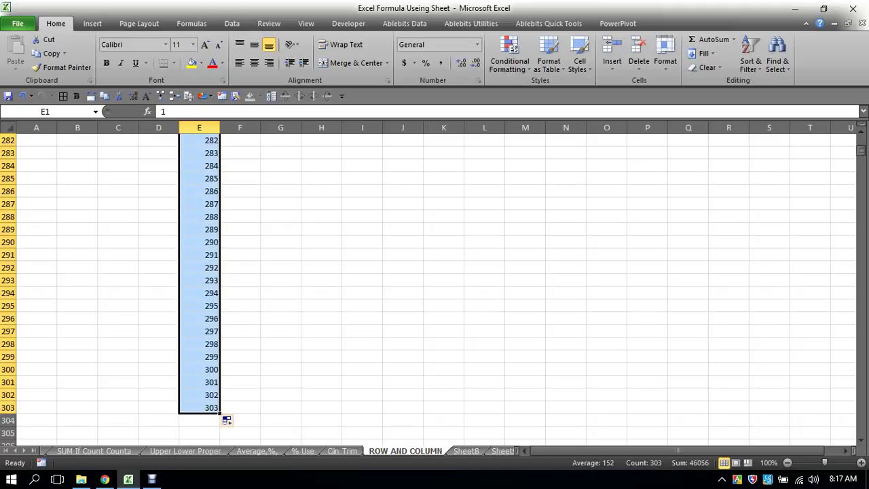
{"action": "left_click_drag", "start_coordinate": [860, 151], "coordinate": [860, 141]}
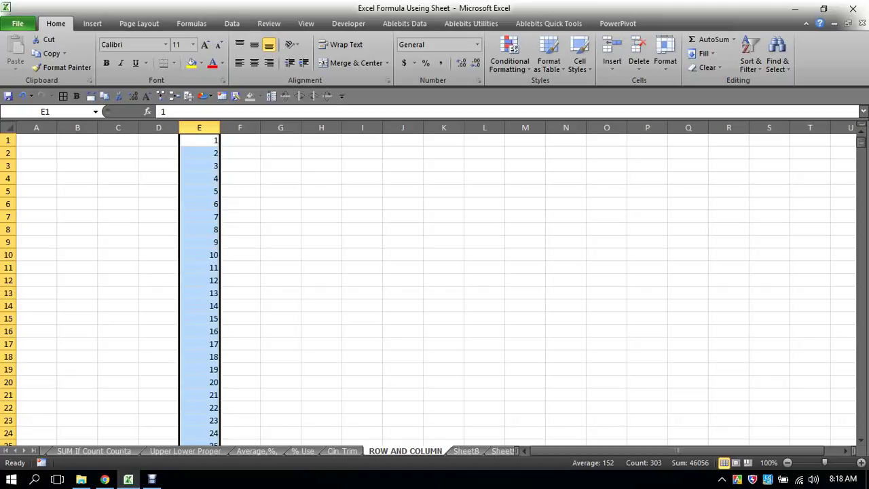
Step: Enter 1 in B1 and 2 in B2, then select B1:B2
{"action": "left_click", "coordinate": [199, 140]}
{"action": "left_click", "coordinate": [199, 153]}
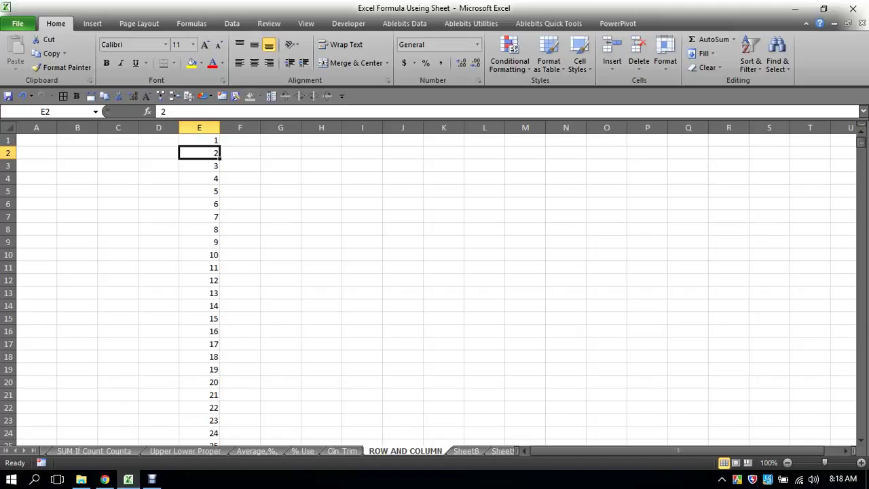
{"action": "left_click", "coordinate": [76, 139]}
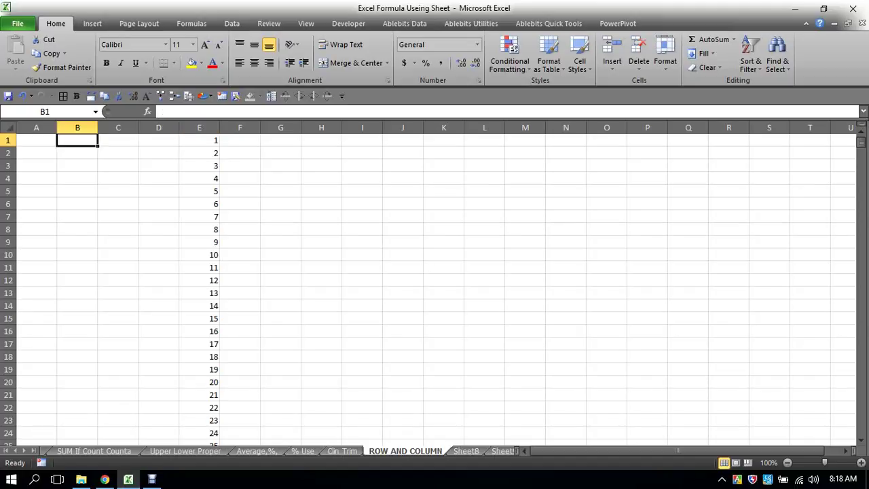
{"action": "type", "text": "1"}
{"action": "key", "text": "Return"}
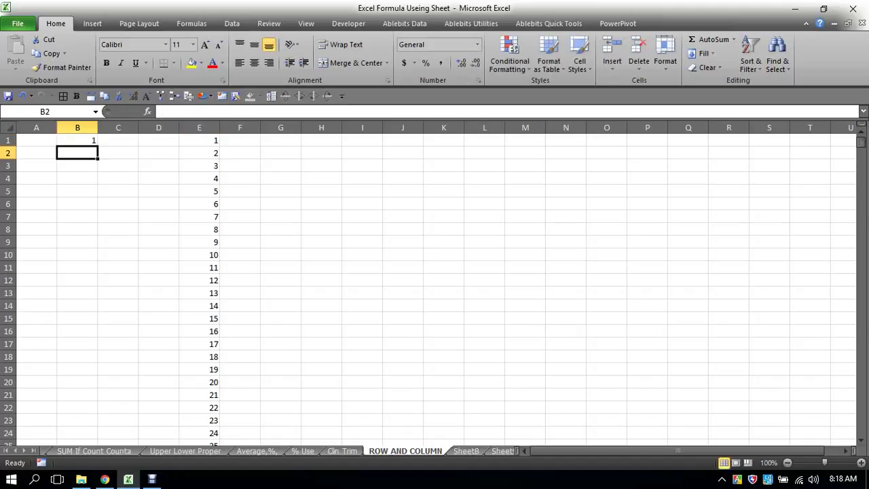
{"action": "type", "text": "2"}
{"action": "left_click", "coordinate": [118, 191]}
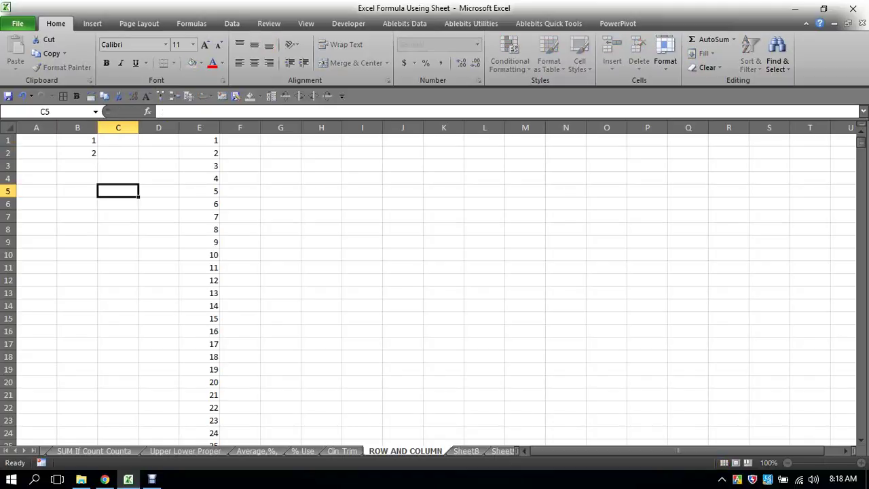
{"action": "left_click_drag", "start_coordinate": [77, 140], "coordinate": [76, 152]}
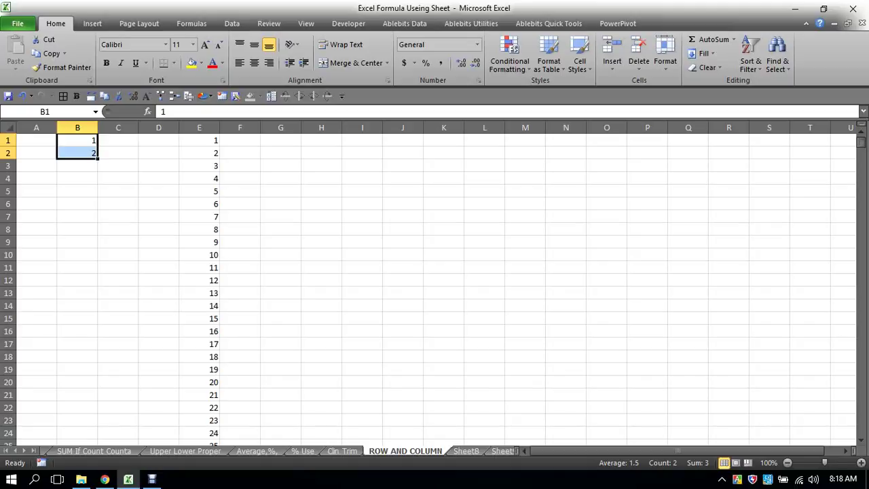
Step: Select the whole of column E to check its series, then deselect
{"action": "left_click", "coordinate": [199, 128]}
{"action": "left_click", "coordinate": [199, 128]}
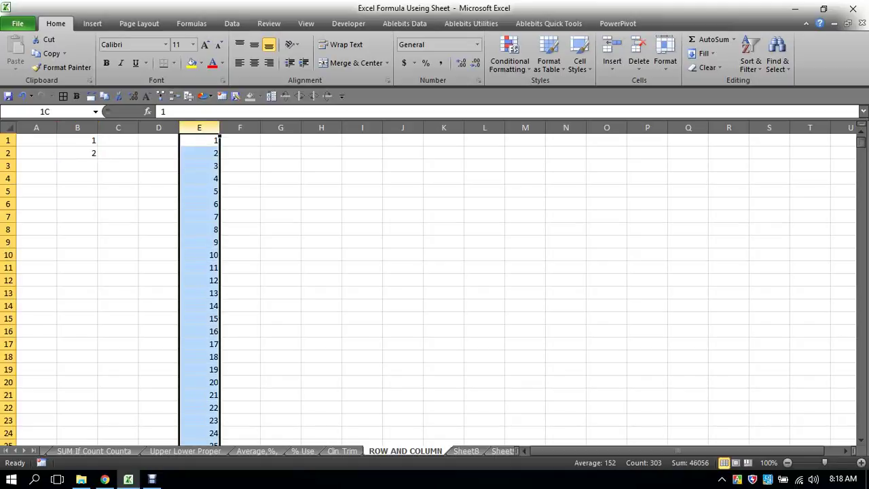
{"action": "left_click_drag", "start_coordinate": [239, 128], "coordinate": [199, 127]}
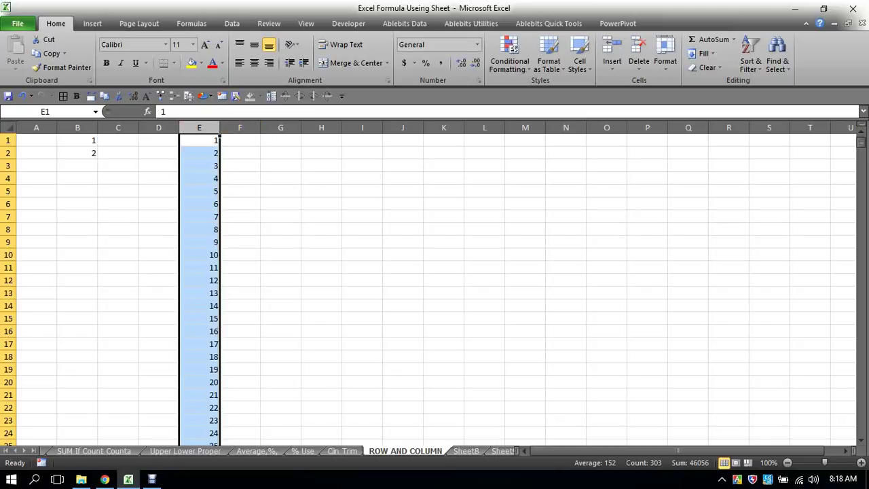
{"action": "left_click", "coordinate": [239, 152]}
Step: Enter 1 and 2 in F1:F2 and double-click the fill handle to fill column F
{"action": "left_click", "coordinate": [239, 140]}
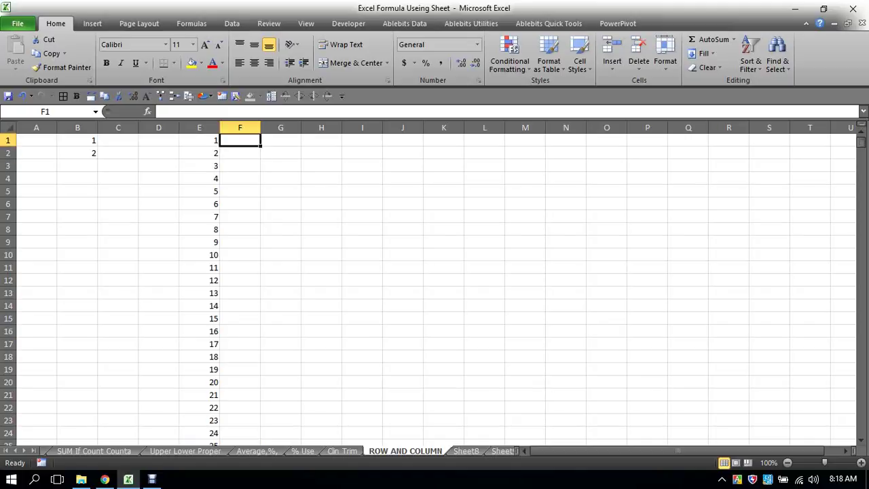
{"action": "type", "text": "1"}
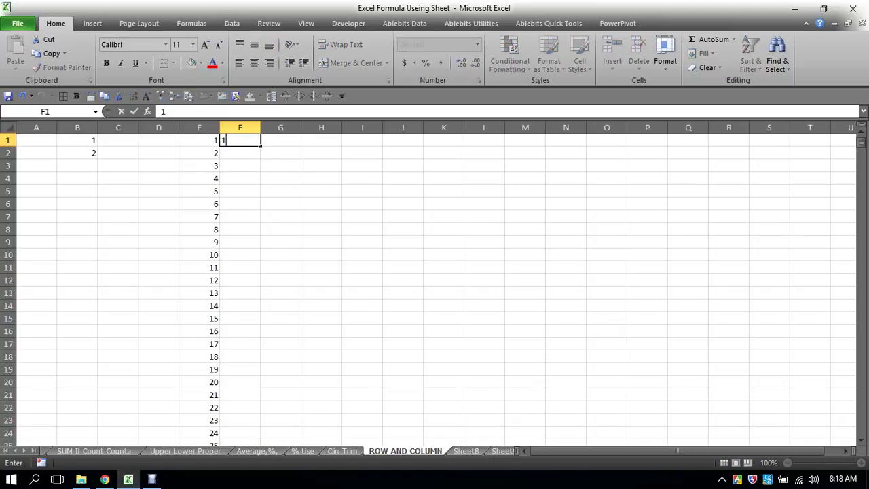
{"action": "key", "text": "Return"}
{"action": "type", "text": "2"}
{"action": "left_click", "coordinate": [280, 166]}
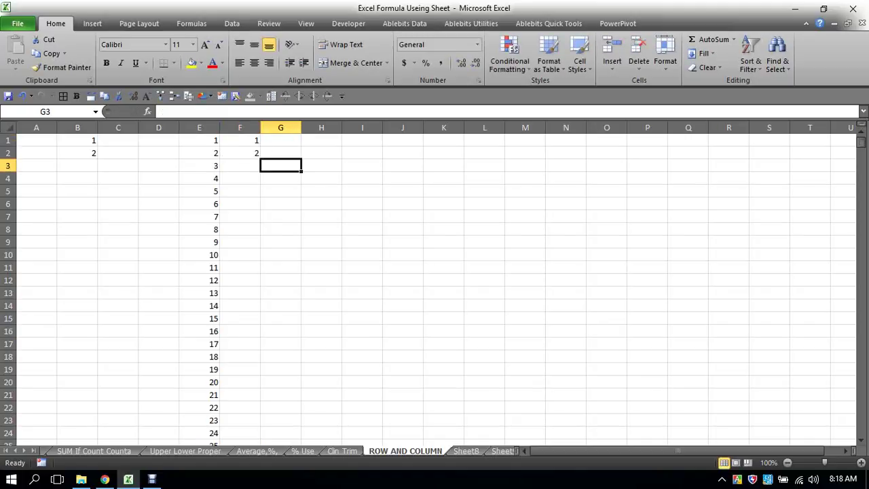
{"action": "left_click_drag", "start_coordinate": [240, 140], "coordinate": [240, 153]}
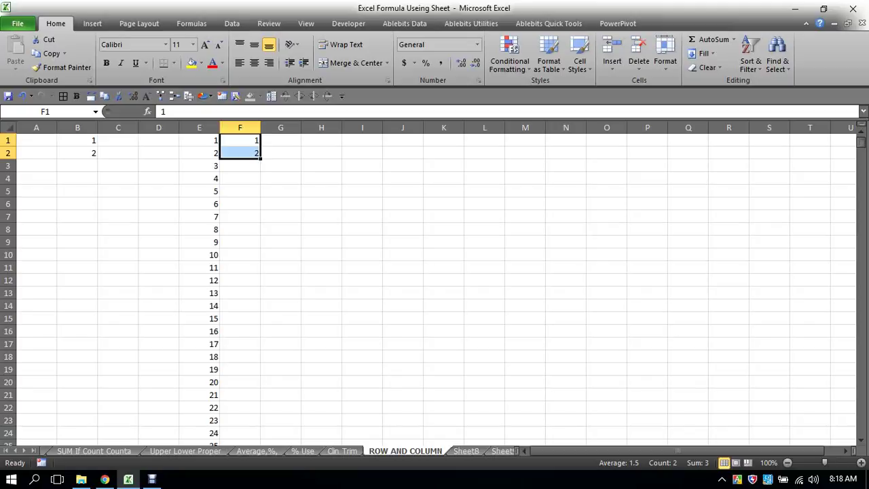
{"action": "double_click", "coordinate": [259, 158]}
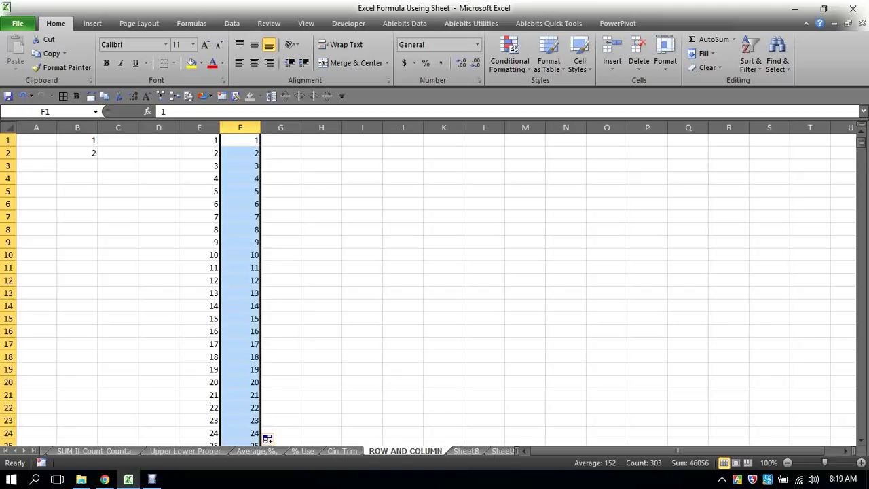
Step: Verify columns E and F both end at 303 in row 303, then return to row 1
{"action": "scroll", "coordinate": [434, 285], "scroll_direction": "down", "scroll_amount": 4}
{"action": "scroll", "coordinate": [435, 285], "scroll_direction": "down", "scroll_amount": 9}
{"action": "scroll", "coordinate": [434, 285], "scroll_direction": "down", "scroll_amount": 6}
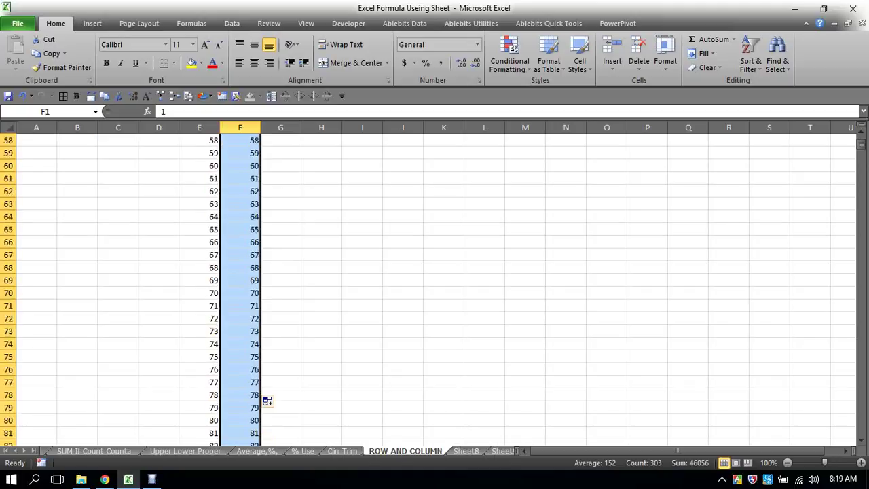
{"action": "scroll", "coordinate": [434, 285], "scroll_direction": "down", "scroll_amount": 12}
{"action": "scroll", "coordinate": [435, 285], "scroll_direction": "down", "scroll_amount": 4}
{"action": "scroll", "coordinate": [434, 285], "scroll_direction": "down", "scroll_amount": 11}
{"action": "scroll", "coordinate": [435, 285], "scroll_direction": "down", "scroll_amount": 9}
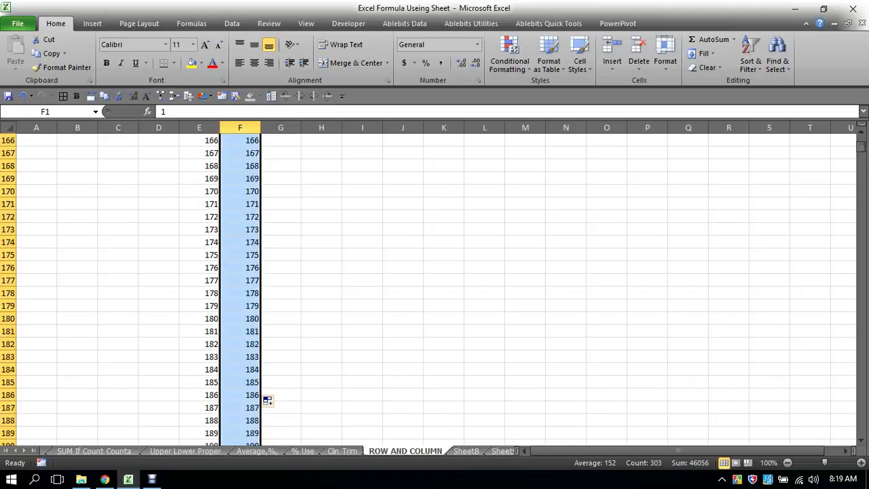
{"action": "scroll", "coordinate": [435, 285], "scroll_direction": "down", "scroll_amount": 6}
{"action": "scroll", "coordinate": [435, 285], "scroll_direction": "down", "scroll_amount": 12}
{"action": "scroll", "coordinate": [435, 285], "scroll_direction": "down", "scroll_amount": 11}
{"action": "scroll", "coordinate": [434, 285], "scroll_direction": "down", "scroll_amount": 7}
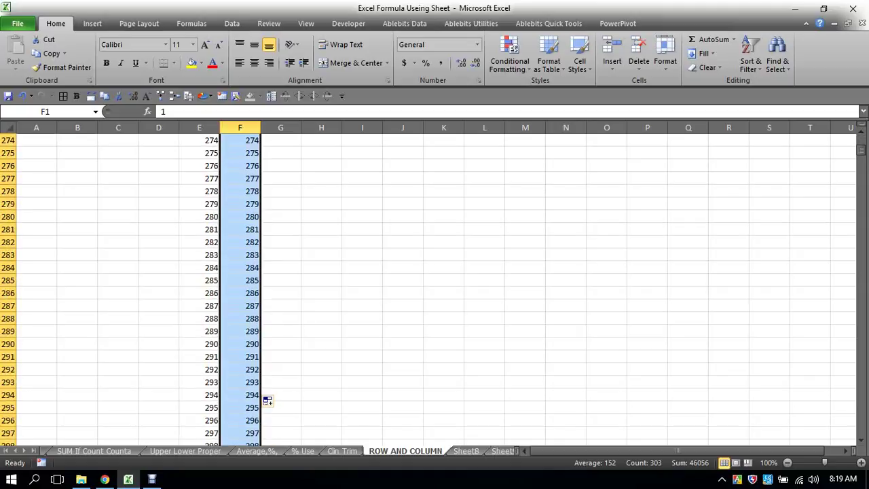
{"action": "scroll", "coordinate": [435, 285], "scroll_direction": "down", "scroll_amount": 7}
{"action": "scroll", "coordinate": [434, 285], "scroll_direction": "up", "scroll_amount": 1}
{"action": "left_click", "coordinate": [199, 279]}
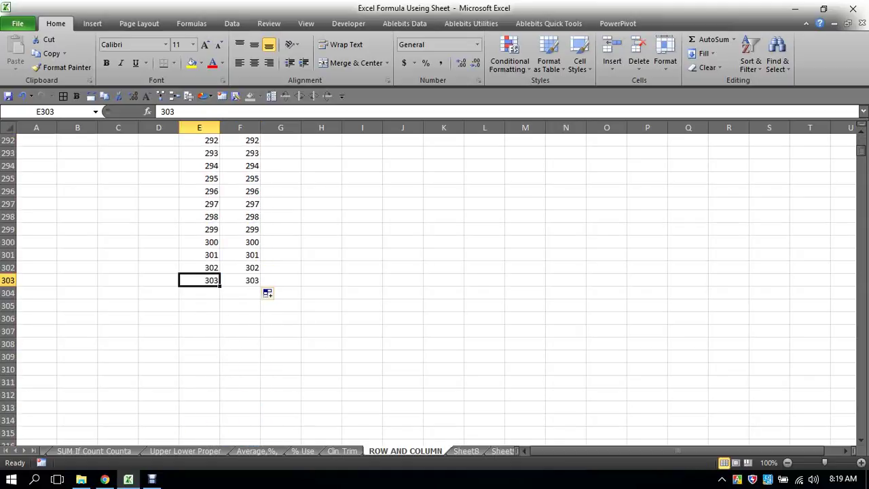
{"action": "left_click", "coordinate": [240, 280]}
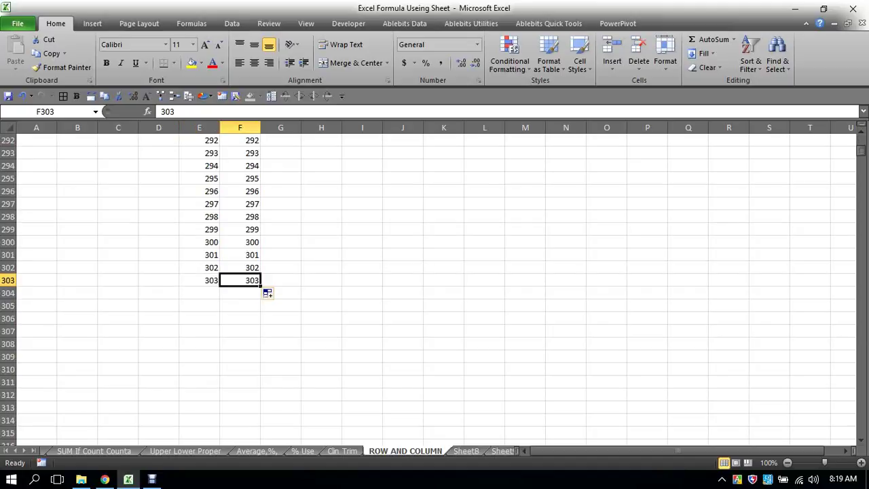
{"action": "left_click_drag", "start_coordinate": [239, 268], "coordinate": [239, 279]}
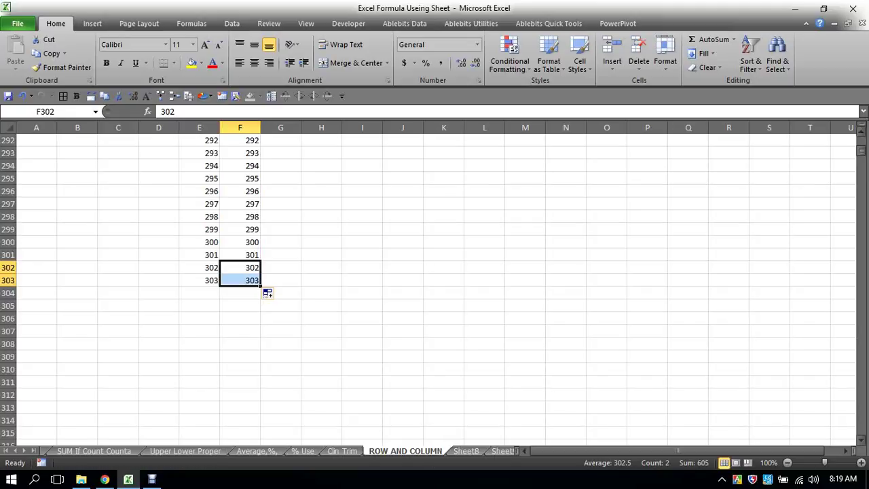
{"action": "left_click_drag", "start_coordinate": [861, 149], "coordinate": [860, 141]}
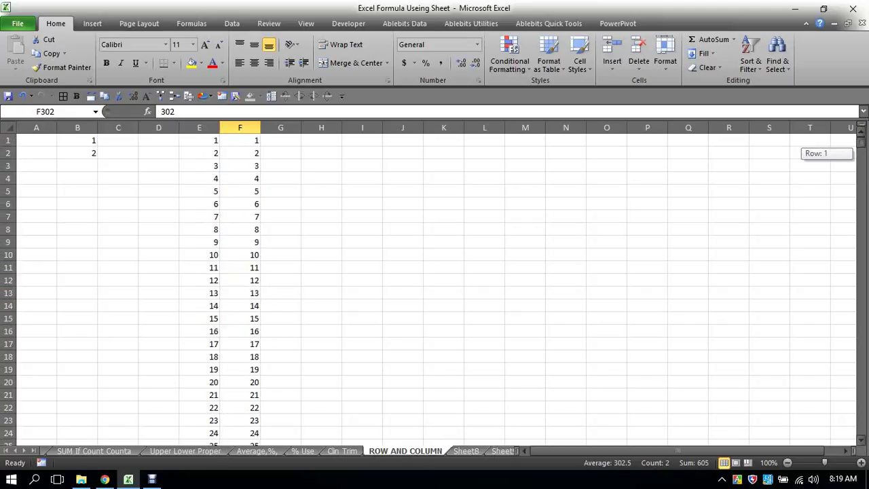
Step: Select E1:E2, then the whole of column E to check its total
{"action": "left_click", "coordinate": [362, 229]}
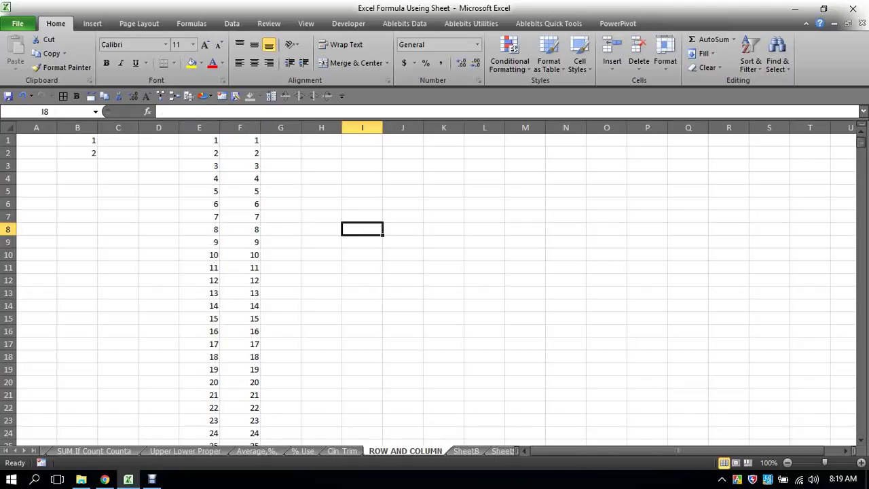
{"action": "left_click_drag", "start_coordinate": [199, 140], "coordinate": [199, 153]}
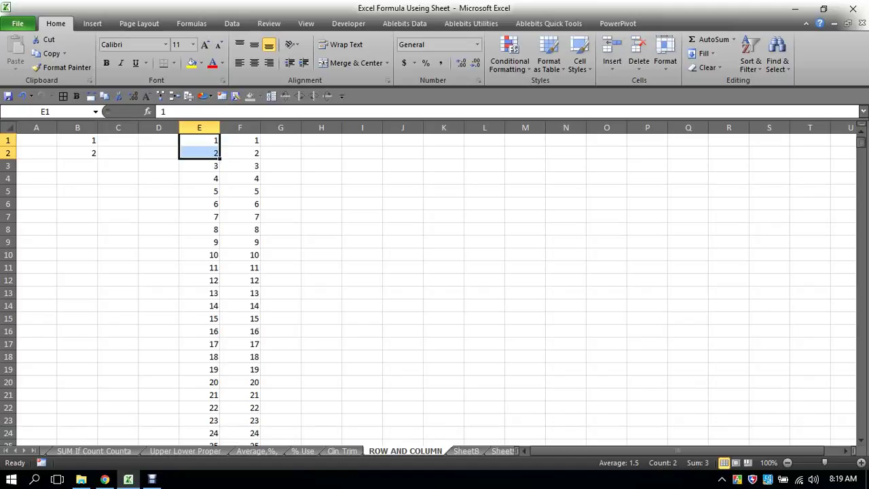
{"action": "left_click", "coordinate": [321, 216]}
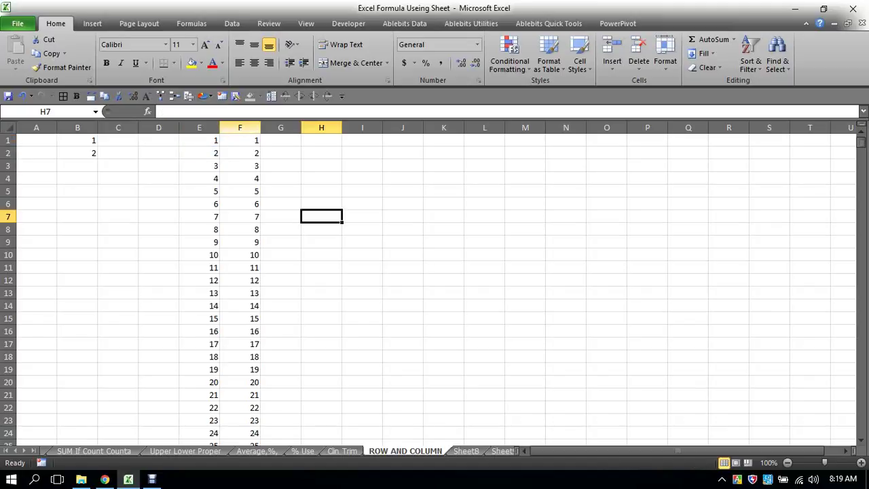
{"action": "left_click", "coordinate": [199, 128]}
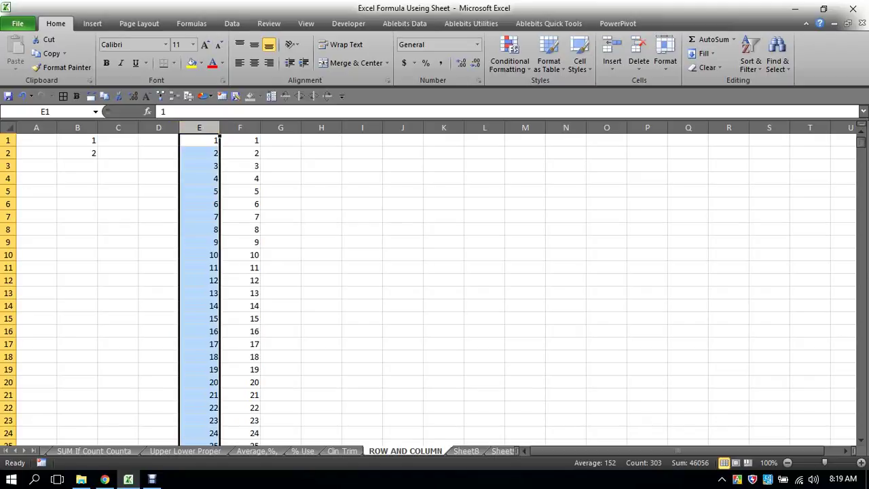
Step: Select F1:F2 and double-click the fill handle to fill column F down to row 303
{"action": "left_click", "coordinate": [240, 140]}
{"action": "left_click", "coordinate": [239, 153]}
{"action": "left_click_drag", "start_coordinate": [239, 140], "coordinate": [240, 153]}
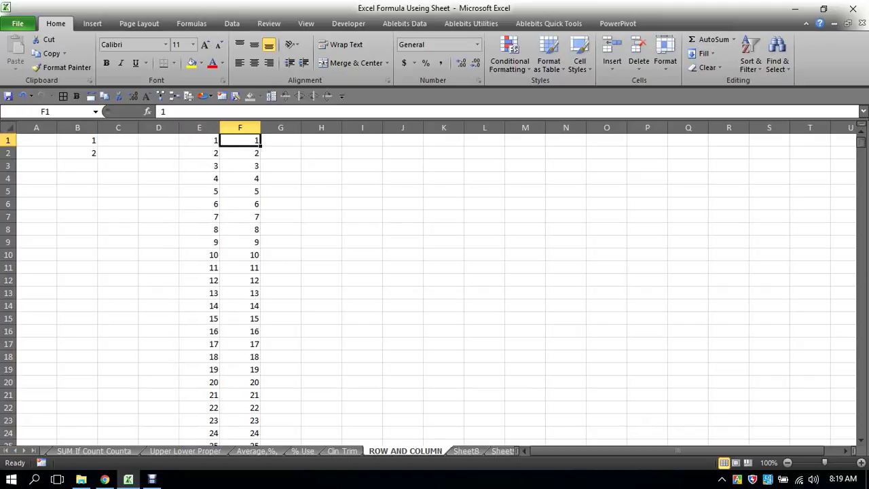
{"action": "double_click", "coordinate": [261, 158]}
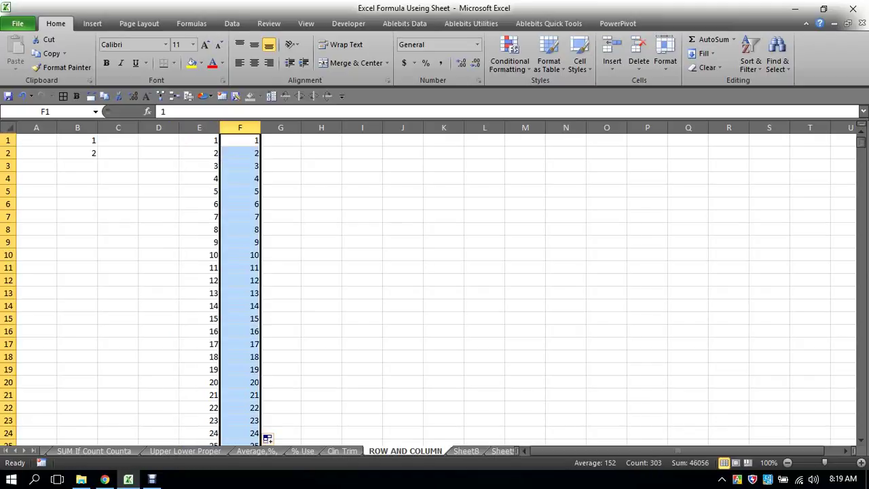
{"action": "left_click", "coordinate": [280, 216]}
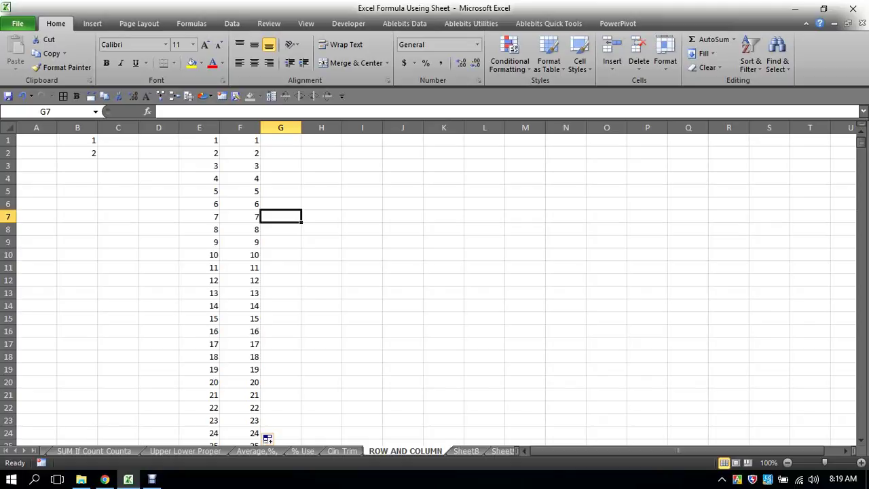
Step: Delete the 1 and 2 from cells B1:B2
{"action": "left_click_drag", "start_coordinate": [77, 140], "coordinate": [76, 152]}
{"action": "key", "text": "Delete"}
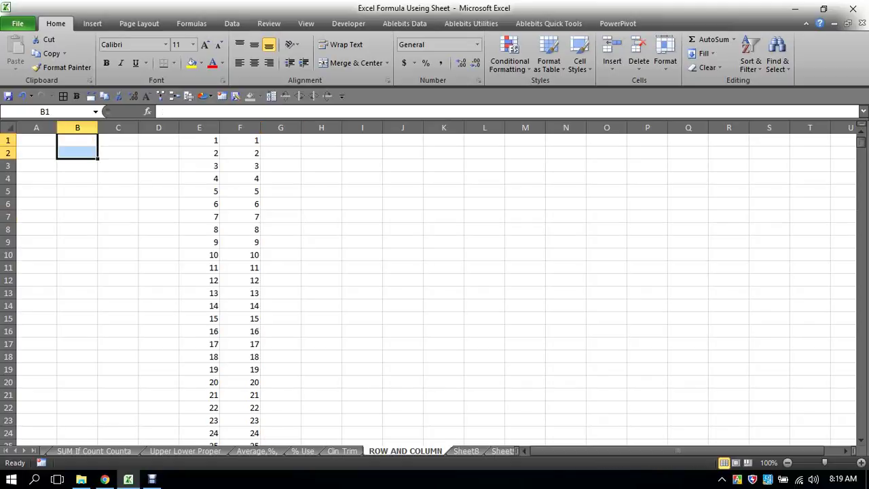
{"action": "left_click", "coordinate": [77, 165]}
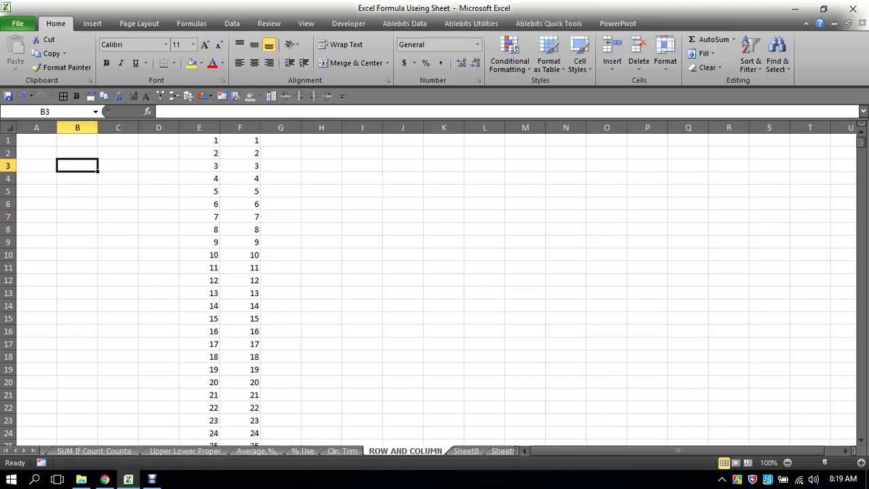
Step: Select column A a few times, then make A1 the active cell
{"action": "left_click", "coordinate": [36, 128]}
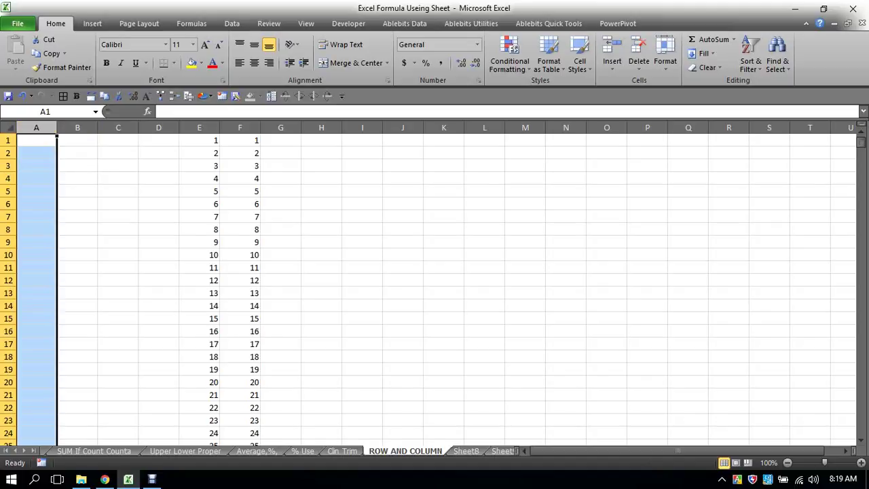
{"action": "left_click", "coordinate": [77, 140]}
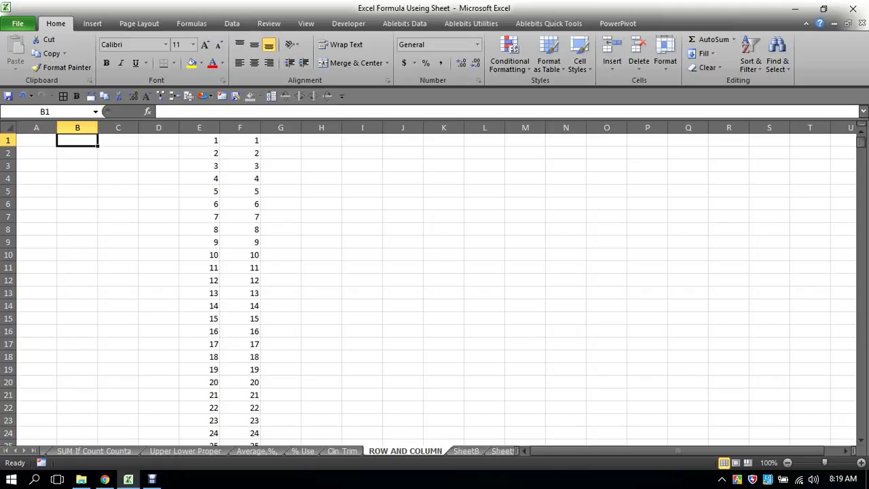
{"action": "left_click", "coordinate": [36, 127]}
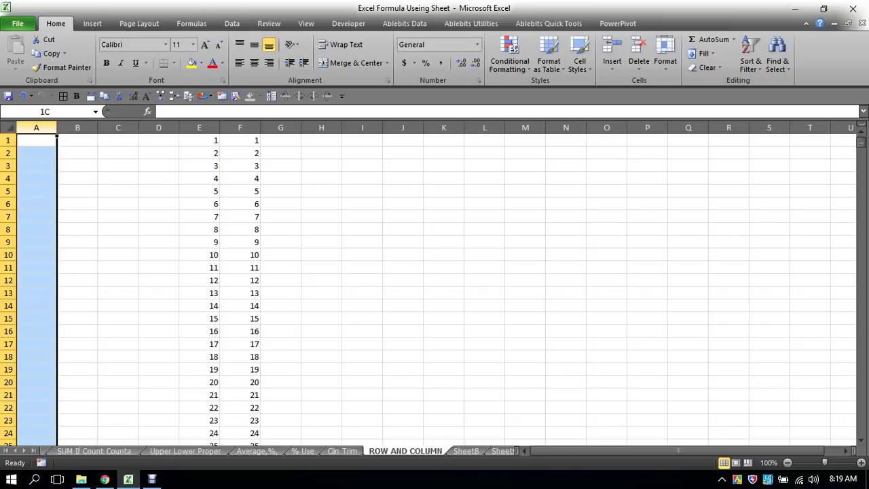
{"action": "left_click", "coordinate": [77, 153]}
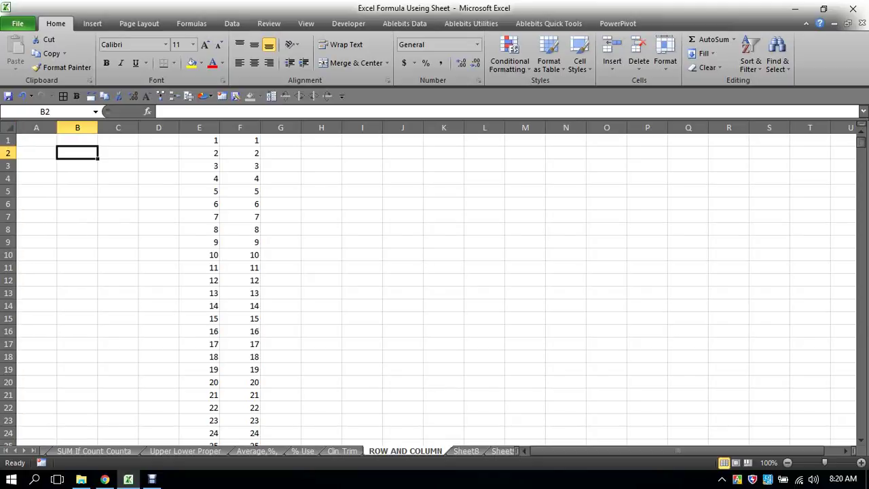
{"action": "left_click", "coordinate": [35, 128]}
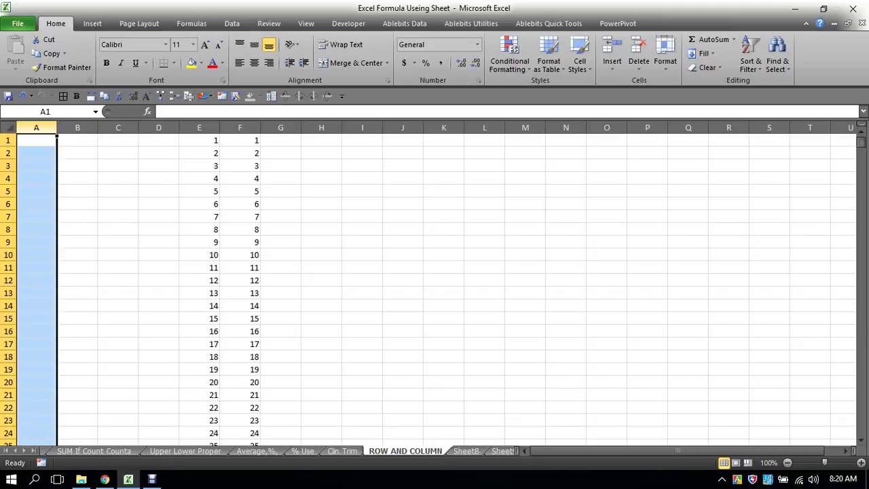
{"action": "left_click", "coordinate": [77, 153]}
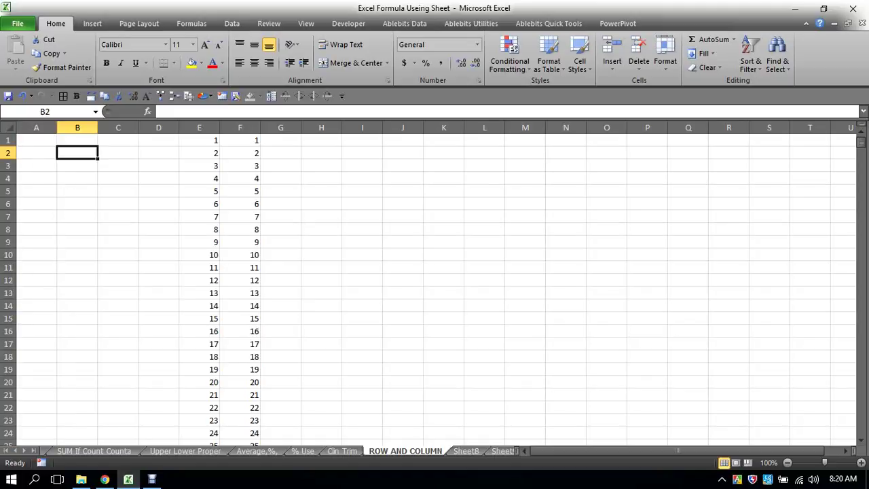
{"action": "left_click", "coordinate": [36, 140]}
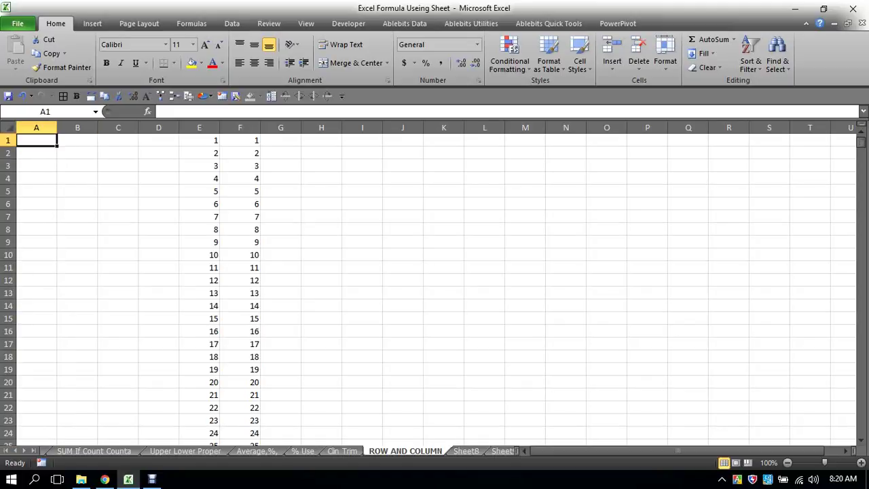
Step: Jump to A10000 through the Name Box and enter 0 there
{"action": "left_click", "coordinate": [41, 112]}
{"action": "type", "text": "A1"}
{"action": "type", "text": "000"}
{"action": "type", "text": "0"}
{"action": "key", "text": "Return"}
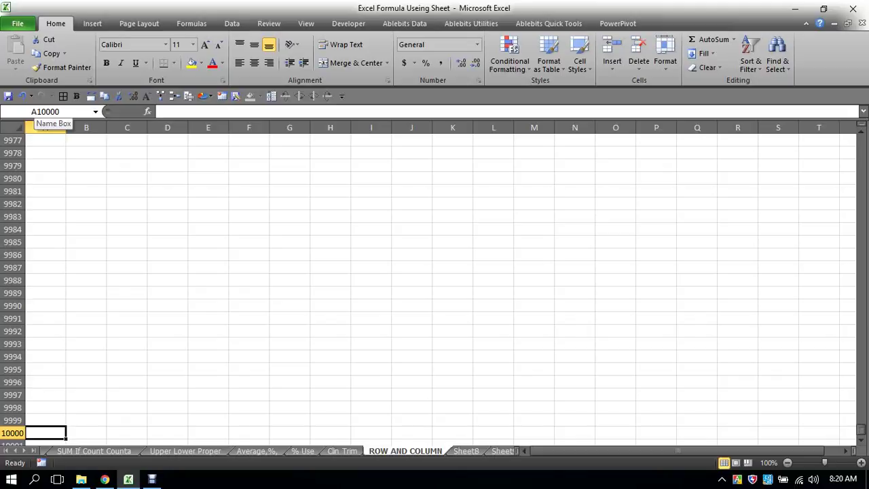
{"action": "type", "text": "0"}
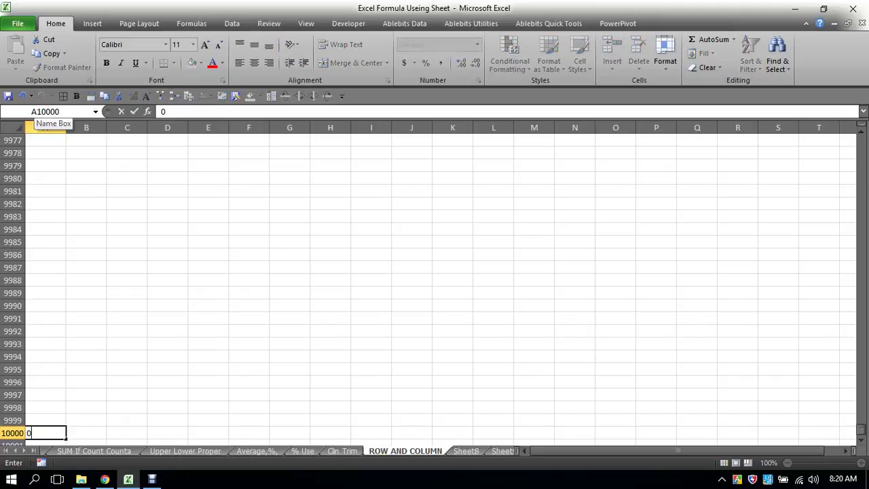
{"action": "key", "text": "Tab"}
{"action": "key", "text": "Left"}
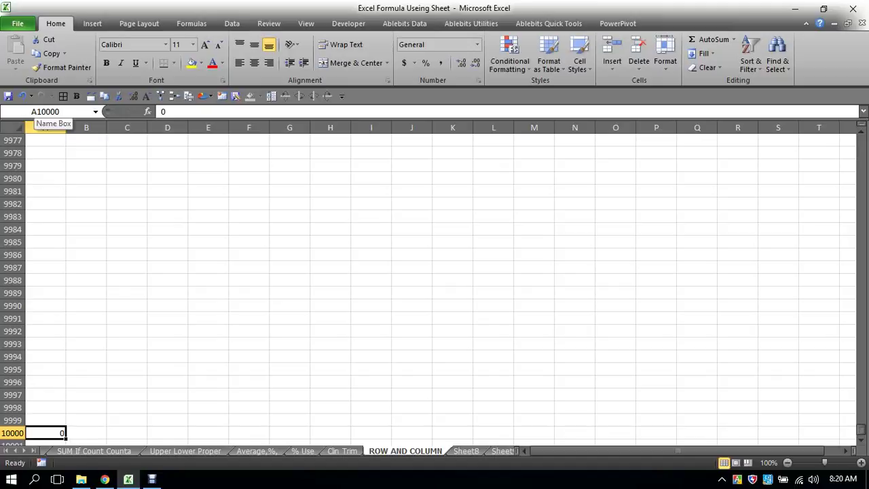
Step: Copy that 0 into every cell of A1:A10000, then return to the top
{"action": "key", "text": "ctrl+c"}
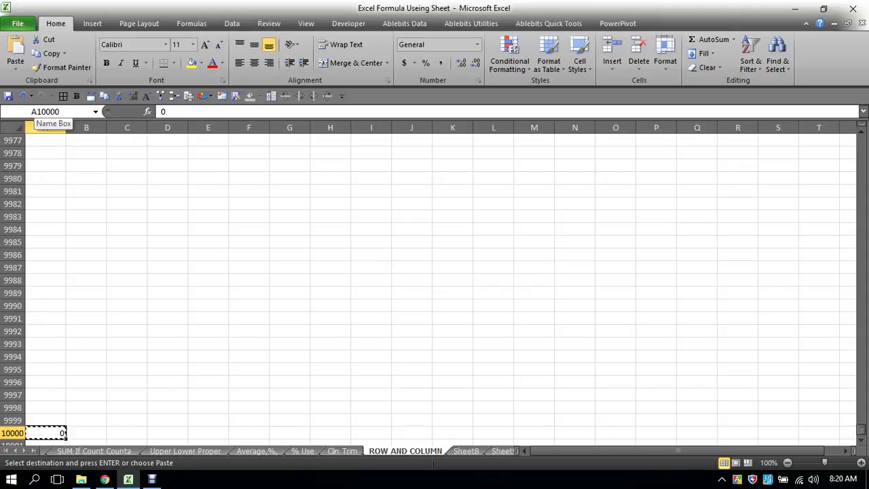
{"action": "key", "text": "ctrl+shift+Up"}
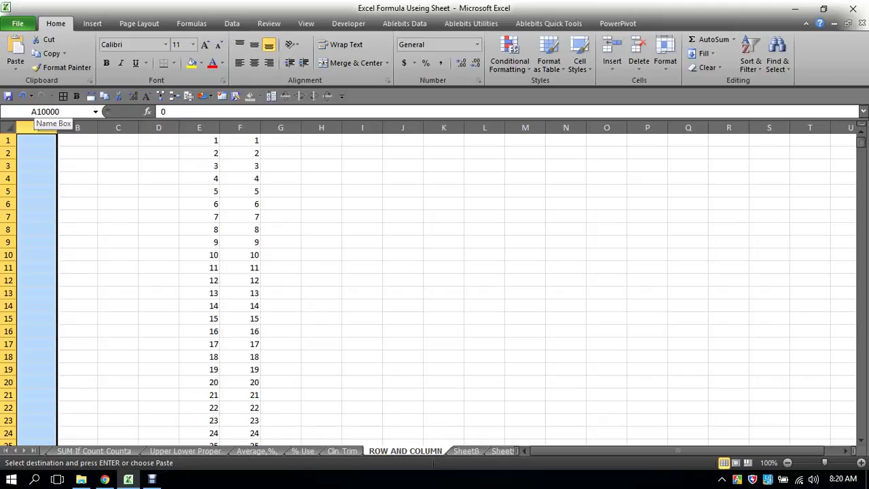
{"action": "key", "text": "Return"}
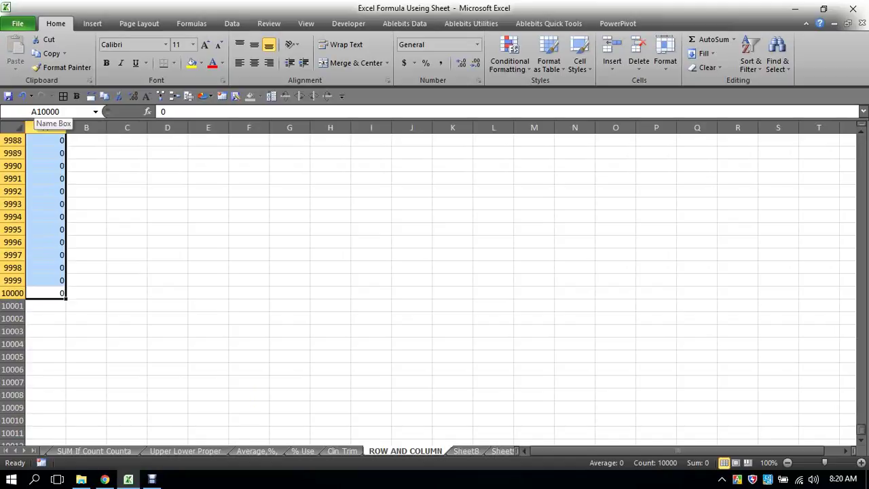
{"action": "scroll", "coordinate": [434, 285], "scroll_direction": "up", "scroll_amount": 4}
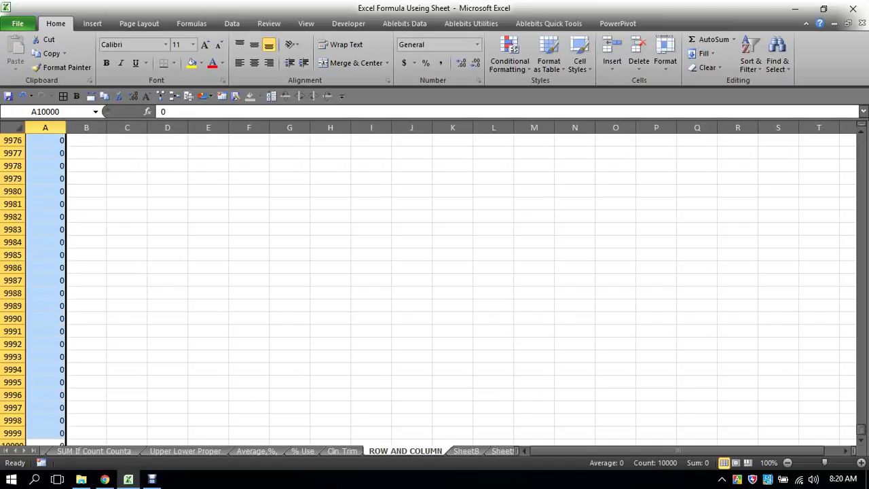
{"action": "scroll", "coordinate": [434, 285], "scroll_direction": "up", "scroll_amount": 2}
{"action": "scroll", "coordinate": [435, 285], "scroll_direction": "up", "scroll_amount": 4}
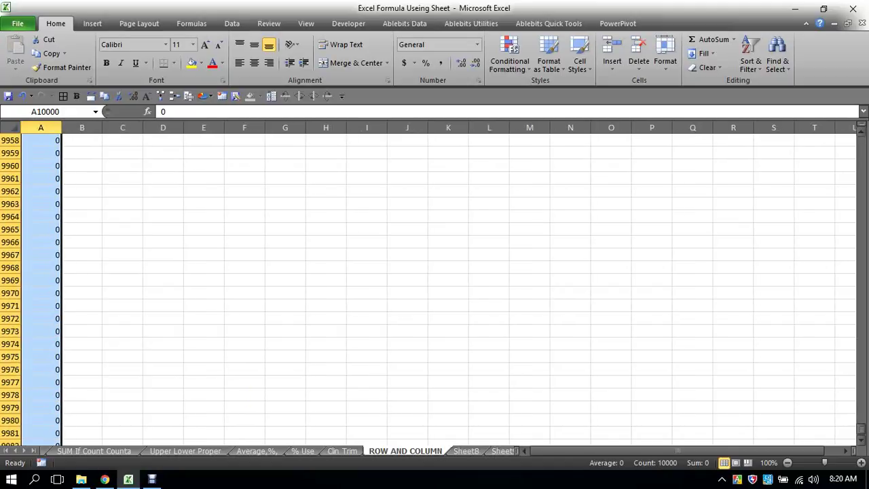
{"action": "left_click", "coordinate": [40, 370]}
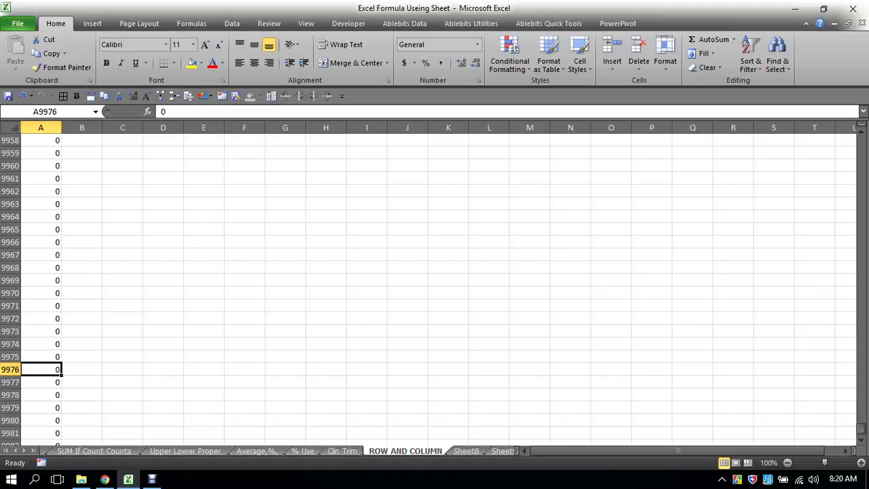
{"action": "key", "text": "ctrl+Up"}
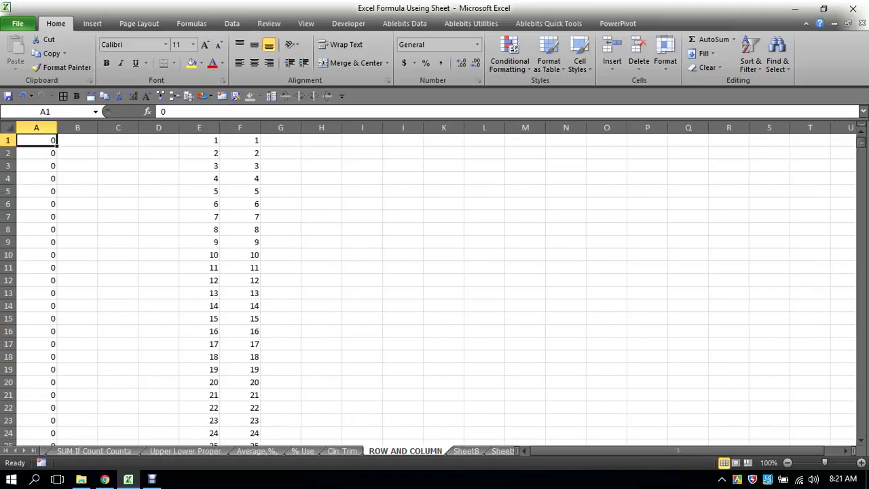
Step: Enter 1 and 2 in B1:B2 and double-click the fill handle to fill column B
{"action": "left_click", "coordinate": [76, 140]}
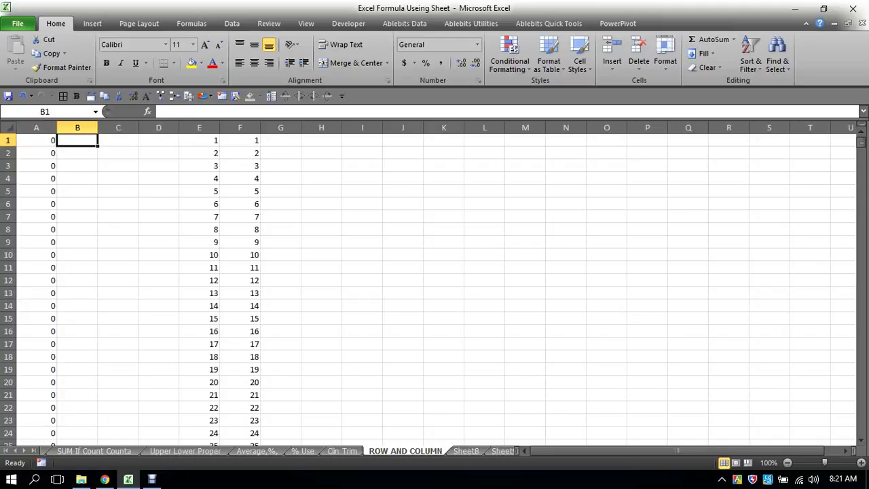
{"action": "type", "text": "1"}
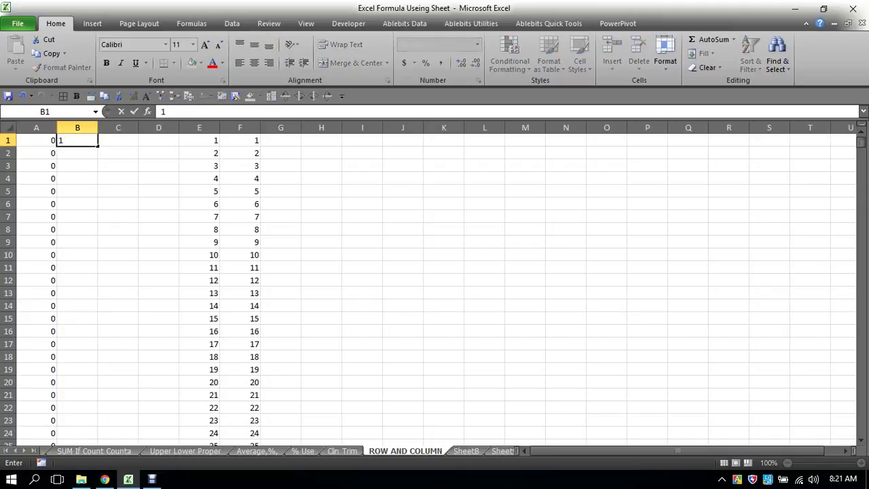
{"action": "key", "text": "Return"}
{"action": "type", "text": "2"}
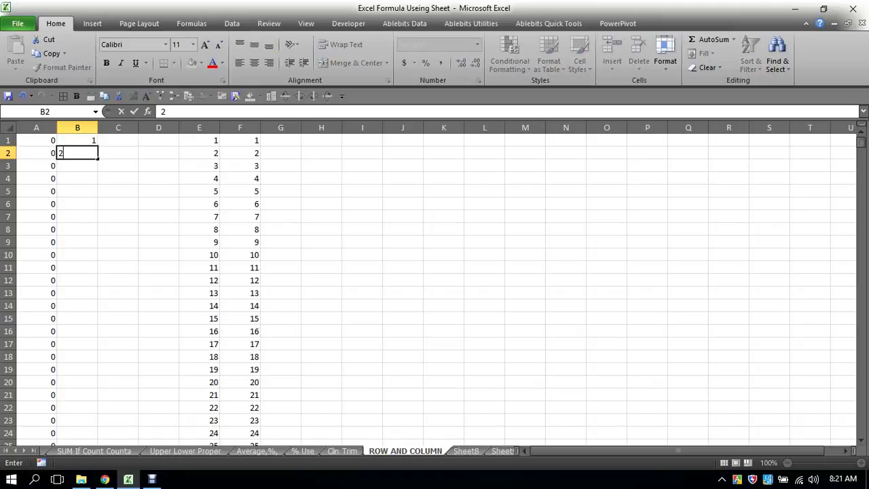
{"action": "left_click", "coordinate": [118, 280]}
{"action": "left_click_drag", "start_coordinate": [76, 139], "coordinate": [77, 153]}
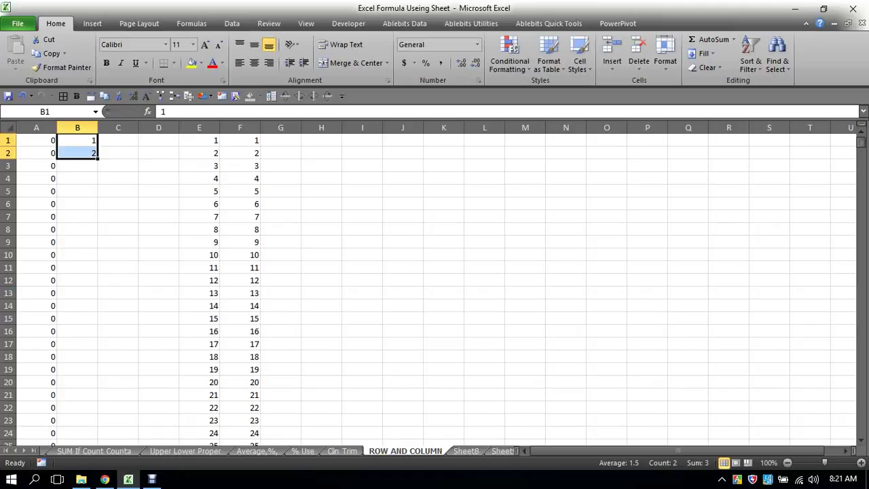
{"action": "double_click", "coordinate": [97, 157]}
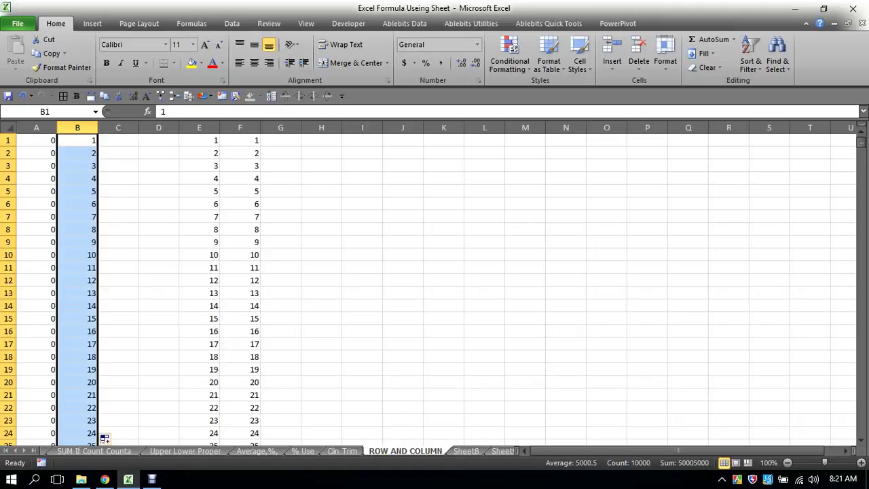
Step: Confirm column B's series ends at 10000 in B10000, then scroll back to the top
{"action": "scroll", "coordinate": [435, 285], "scroll_direction": "down", "scroll_amount": 1}
{"action": "scroll", "coordinate": [435, 285], "scroll_direction": "down", "scroll_amount": 8}
{"action": "scroll", "coordinate": [434, 285], "scroll_direction": "down", "scroll_amount": 7}
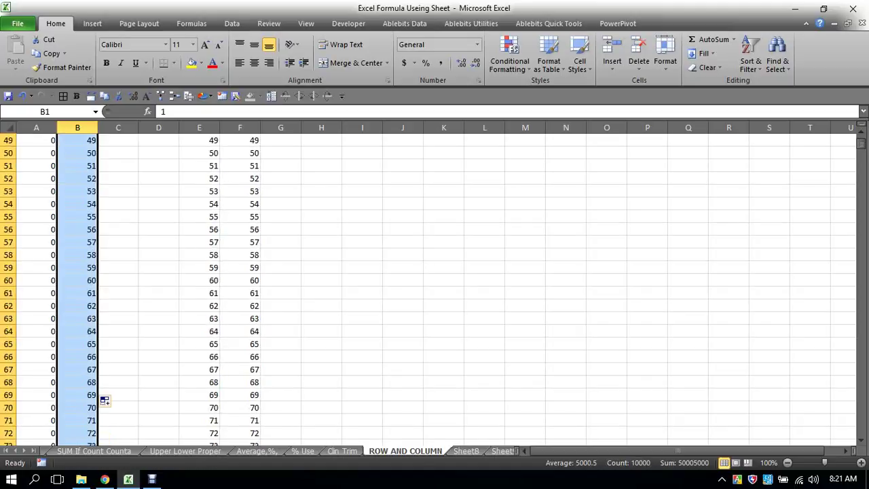
{"action": "scroll", "coordinate": [434, 285], "scroll_direction": "down", "scroll_amount": 5}
{"action": "scroll", "coordinate": [435, 285], "scroll_direction": "down", "scroll_amount": 10}
{"action": "scroll", "coordinate": [435, 285], "scroll_direction": "down", "scroll_amount": 5}
{"action": "scroll", "coordinate": [435, 285], "scroll_direction": "down", "scroll_amount": 12}
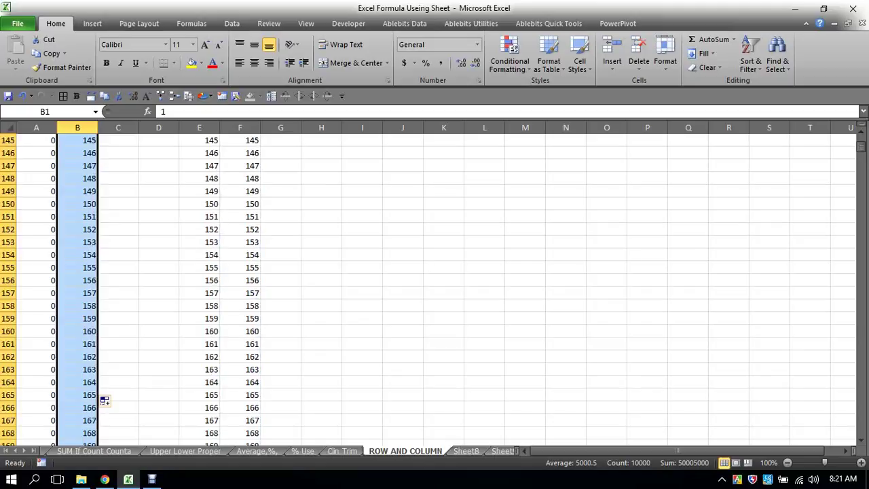
{"action": "scroll", "coordinate": [434, 285], "scroll_direction": "down", "scroll_amount": 10}
{"action": "scroll", "coordinate": [435, 285], "scroll_direction": "down", "scroll_amount": 1}
{"action": "left_click", "coordinate": [78, 267]}
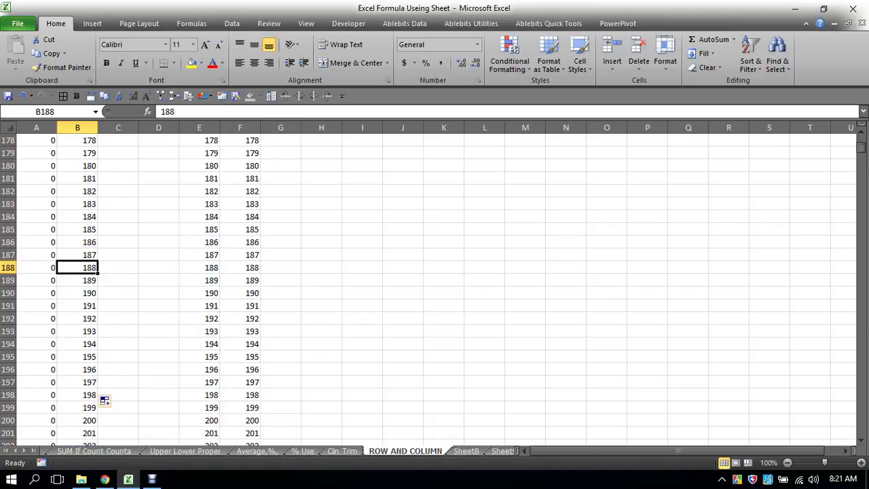
{"action": "key", "text": "ctrl+Down"}
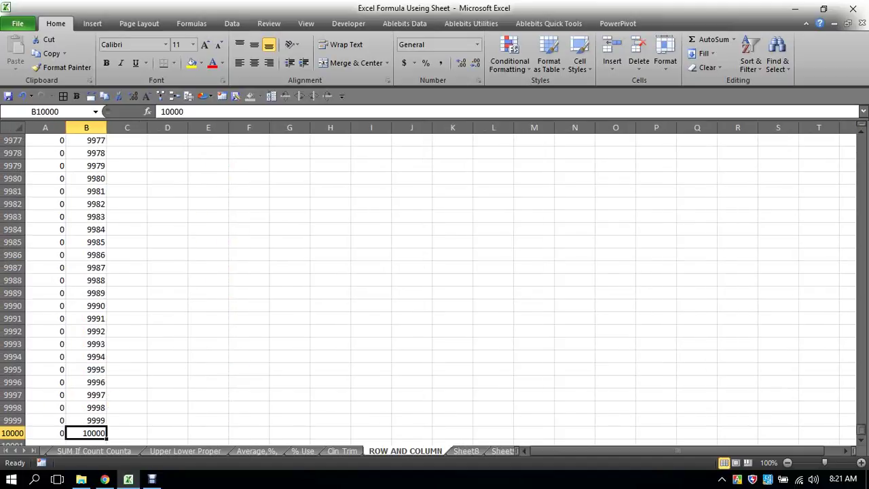
{"action": "scroll", "coordinate": [435, 285], "scroll_direction": "up", "scroll_amount": 1}
{"action": "scroll", "coordinate": [434, 285], "scroll_direction": "up", "scroll_amount": 10}
{"action": "scroll", "coordinate": [435, 285], "scroll_direction": "up", "scroll_amount": 4}
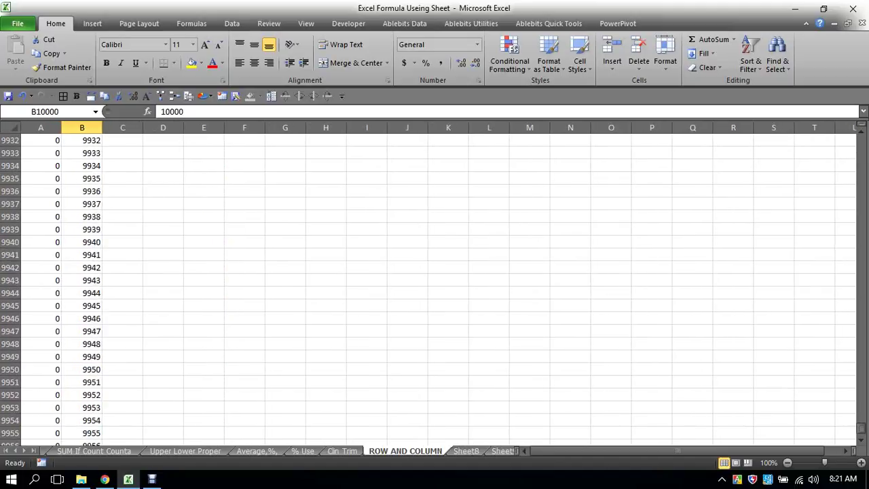
{"action": "scroll", "coordinate": [435, 285], "scroll_direction": "up", "scroll_amount": 4}
{"action": "scroll", "coordinate": [434, 285], "scroll_direction": "up", "scroll_amount": 5}
{"action": "scroll", "coordinate": [434, 285], "scroll_direction": "up", "scroll_amount": 5}
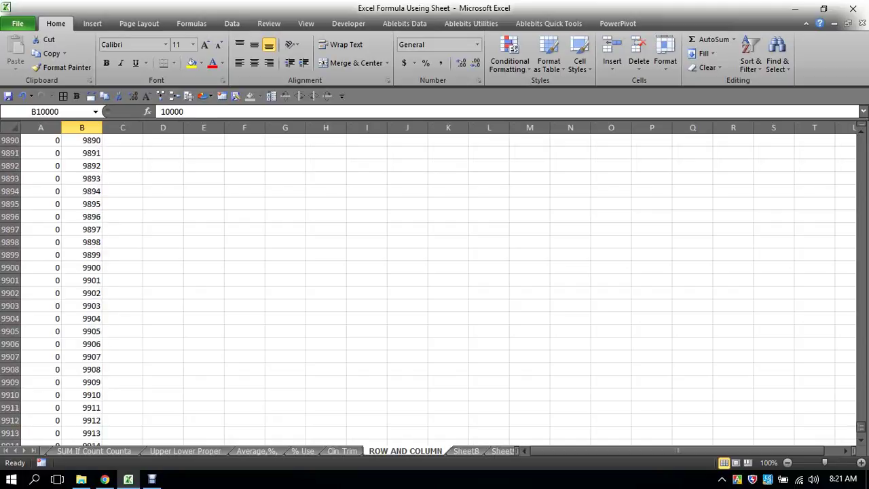
{"action": "left_click", "coordinate": [41, 306]}
{"action": "left_click_drag", "start_coordinate": [861, 426], "coordinate": [861, 142]}
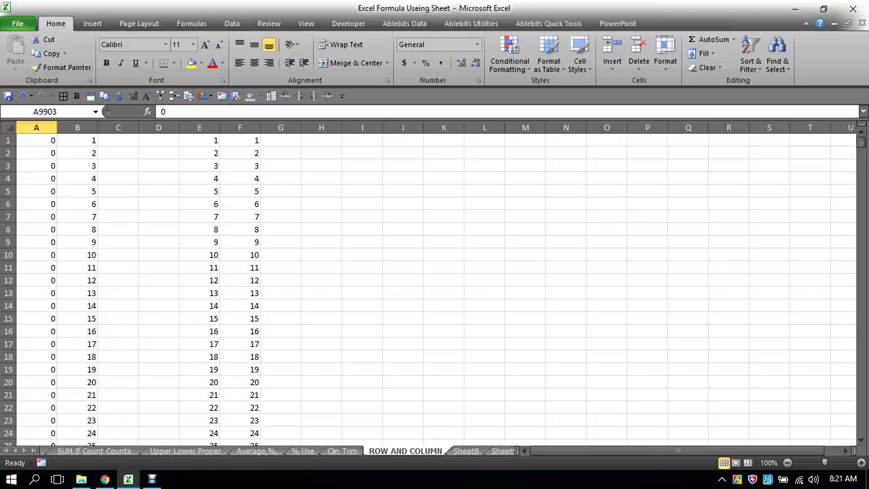
Step: Delete the empty column D with Home > Delete, shifting the 1–303 series into D and E
{"action": "left_click_drag", "start_coordinate": [78, 140], "coordinate": [77, 153]}
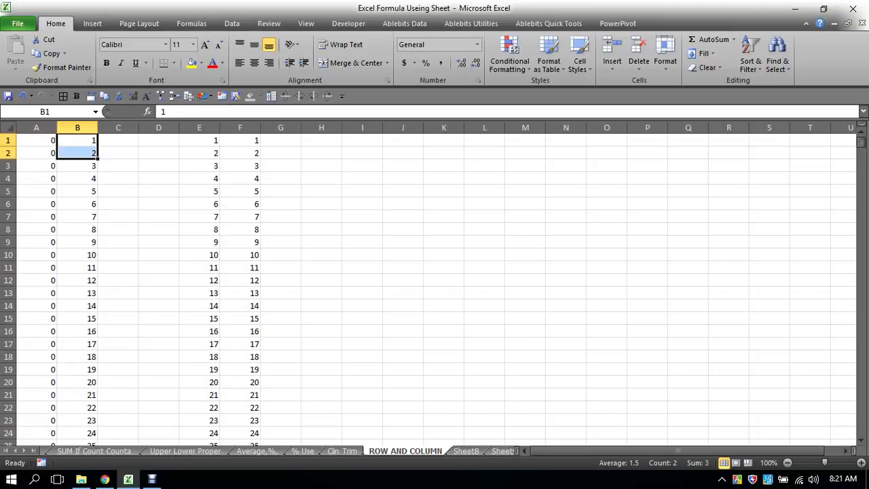
{"action": "key", "text": "ctrl+shift+Down"}
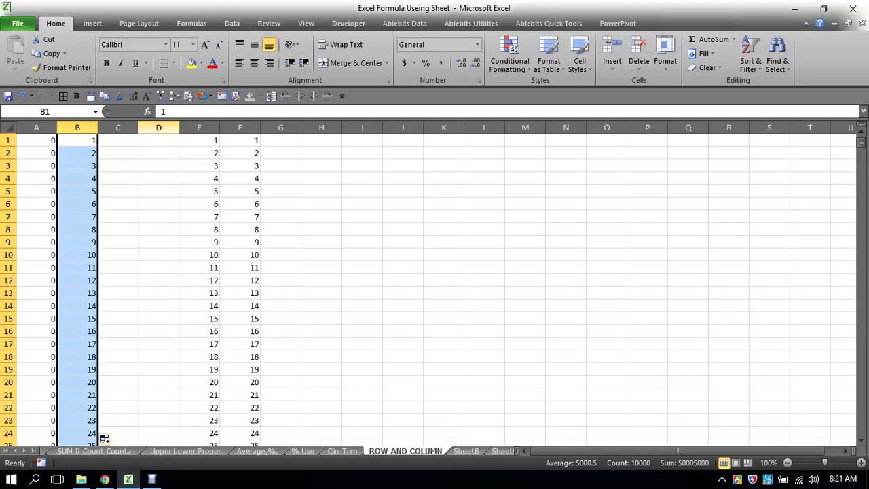
{"action": "left_click", "coordinate": [158, 128]}
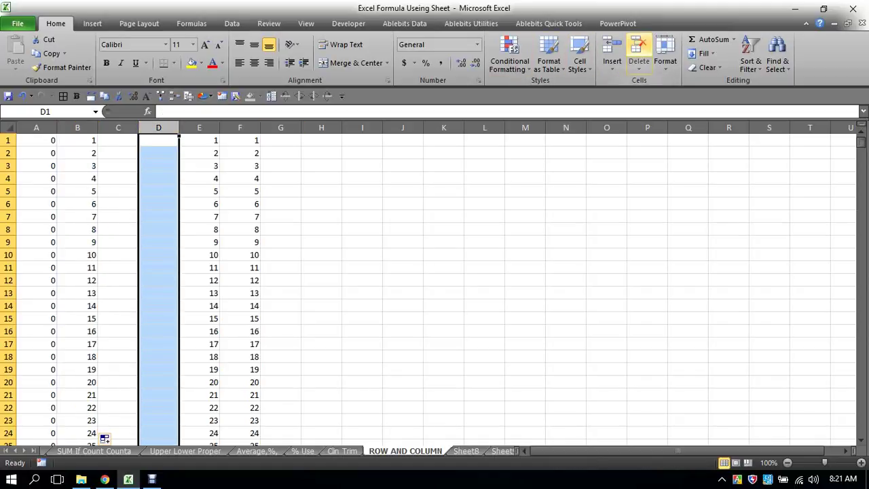
{"action": "left_click", "coordinate": [638, 49]}
{"action": "left_click", "coordinate": [280, 204]}
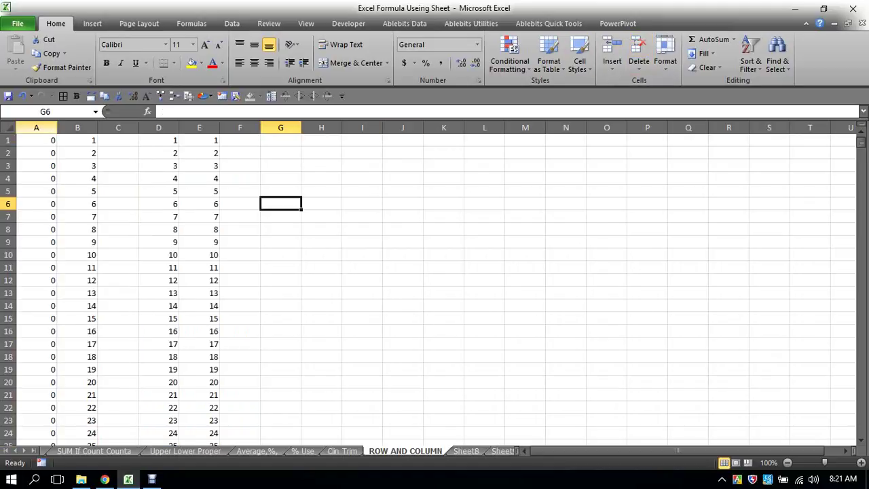
{"action": "left_click", "coordinate": [36, 128]}
{"action": "left_click", "coordinate": [77, 128]}
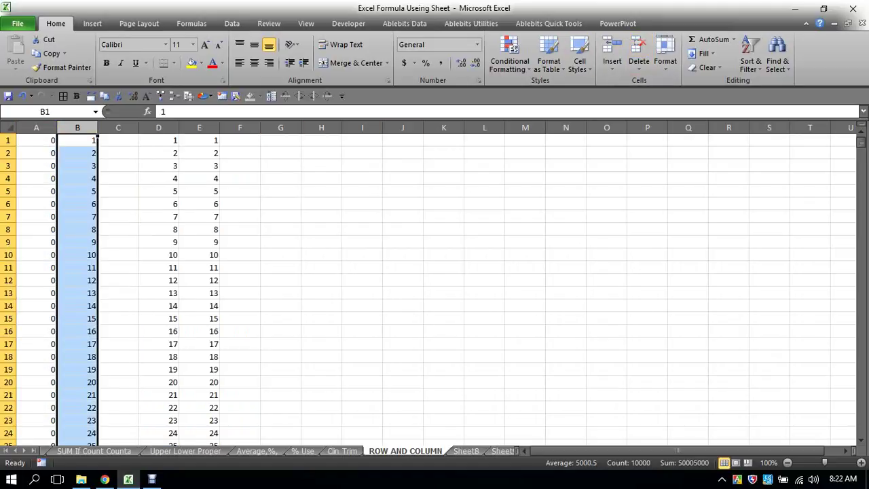
Step: Delete column A of zeros with Home > Delete and autofit the new column A
{"action": "left_click", "coordinate": [36, 128]}
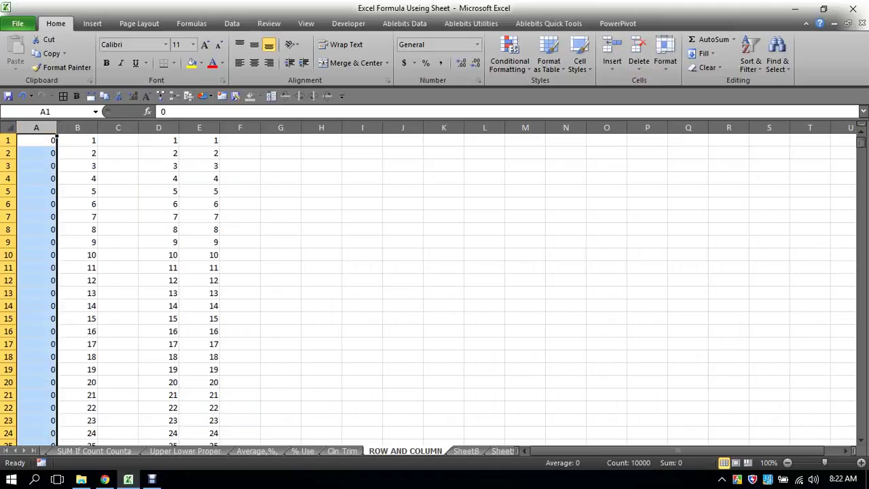
{"action": "left_click_drag", "start_coordinate": [57, 128], "coordinate": [25, 128]}
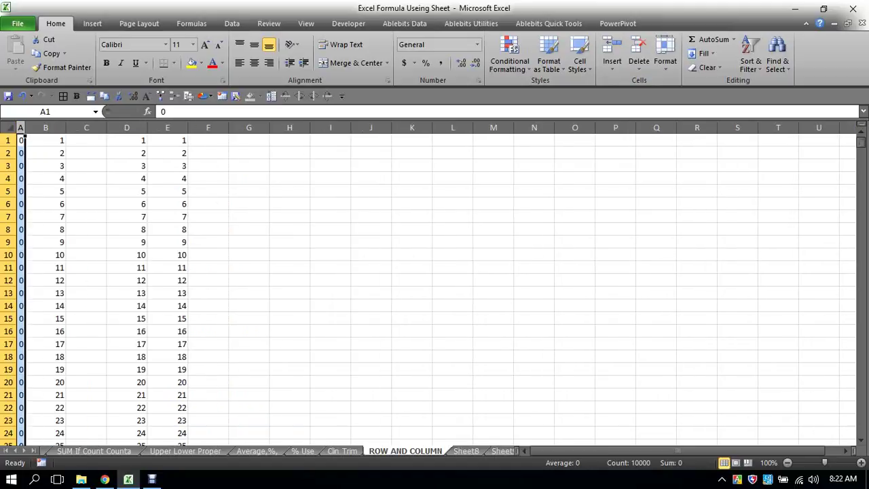
{"action": "scroll", "coordinate": [435, 285], "scroll_direction": "down", "scroll_amount": 5}
{"action": "scroll", "coordinate": [434, 285], "scroll_direction": "up", "scroll_amount": 4}
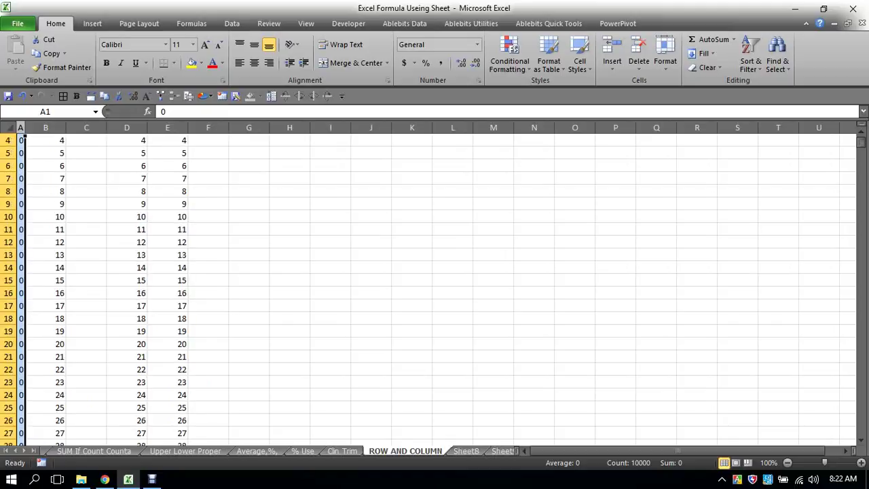
{"action": "scroll", "coordinate": [435, 285], "scroll_direction": "up", "scroll_amount": 1}
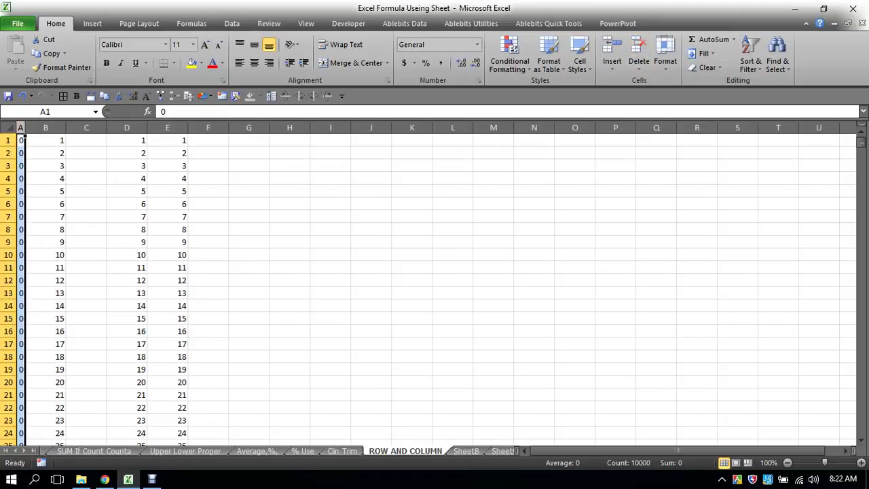
{"action": "left_click_drag", "start_coordinate": [27, 128], "coordinate": [57, 127]}
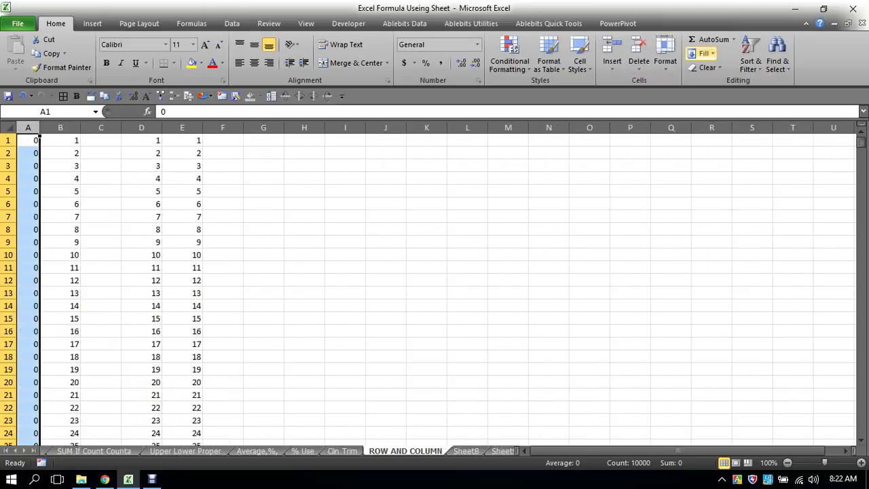
{"action": "left_click", "coordinate": [638, 53]}
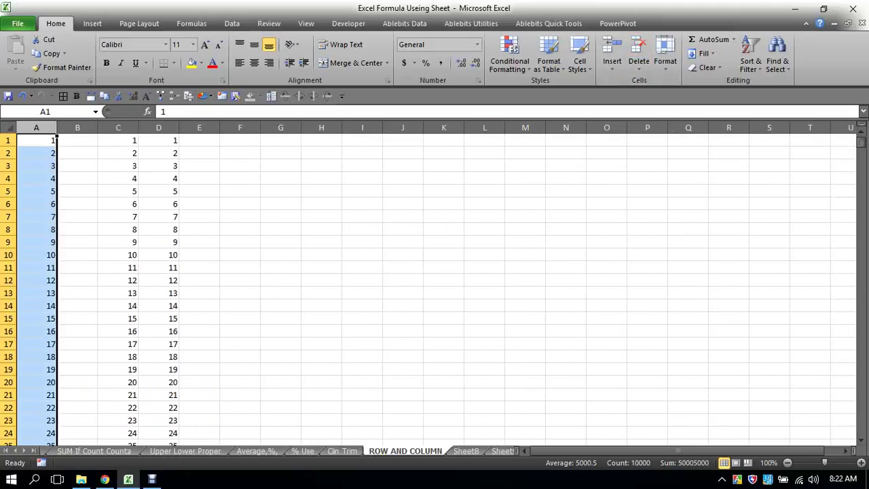
{"action": "double_click", "coordinate": [57, 127]}
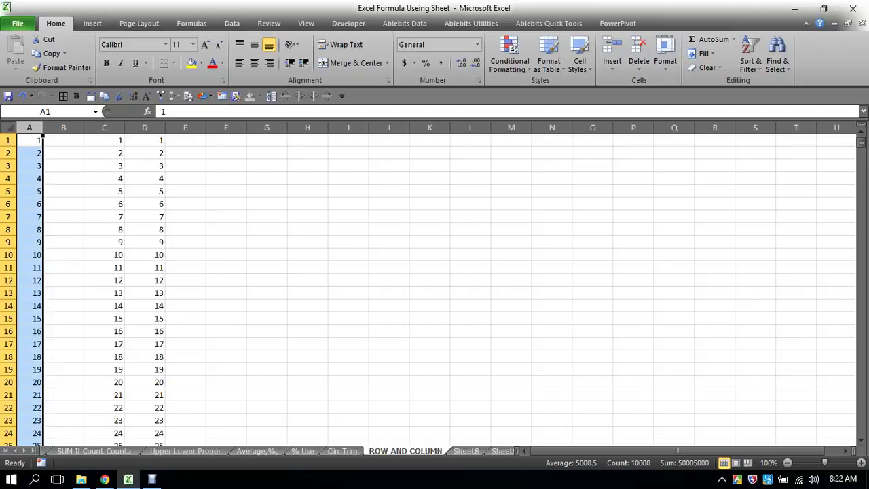
Step: Select the start of the column C series, then clear the selection
{"action": "left_click", "coordinate": [185, 217]}
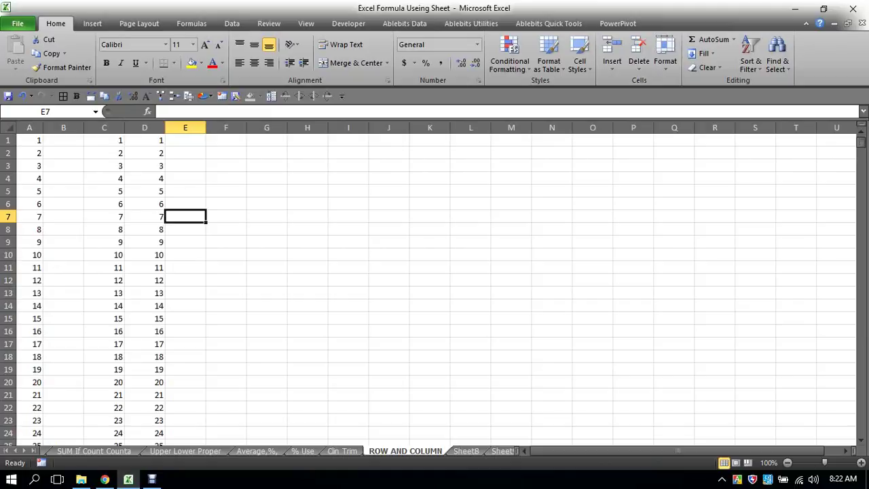
{"action": "left_click", "coordinate": [104, 140]}
{"action": "left_click", "coordinate": [145, 166]}
{"action": "left_click_drag", "start_coordinate": [103, 140], "coordinate": [125, 348]}
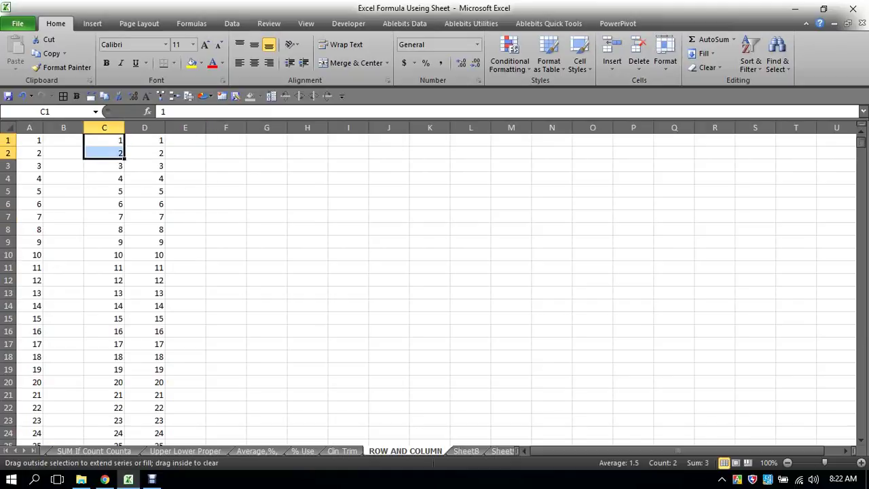
{"action": "left_click", "coordinate": [307, 319]}
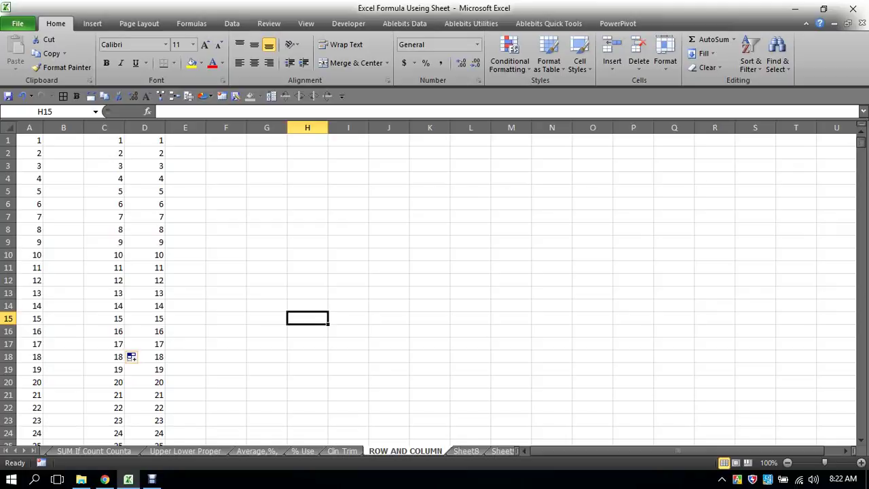
Step: Click H9, extend left into G9, then select the entire column G
{"action": "left_click", "coordinate": [307, 241]}
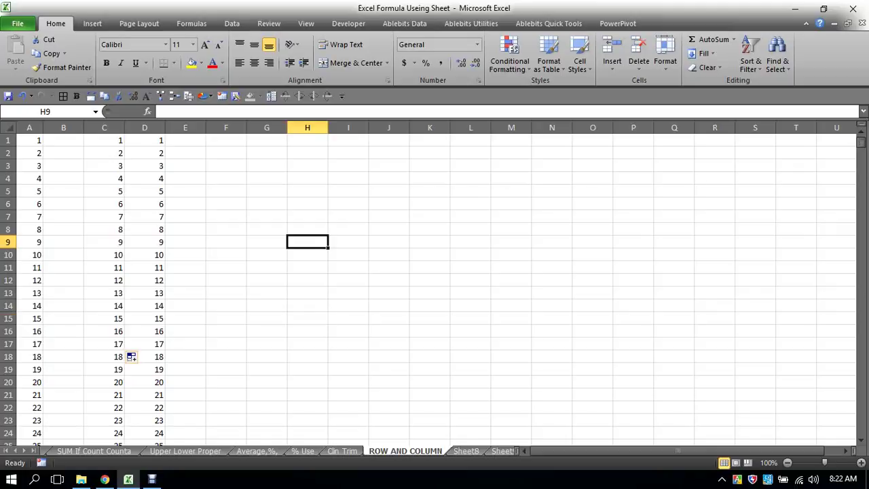
{"action": "key", "text": "shift+Left"}
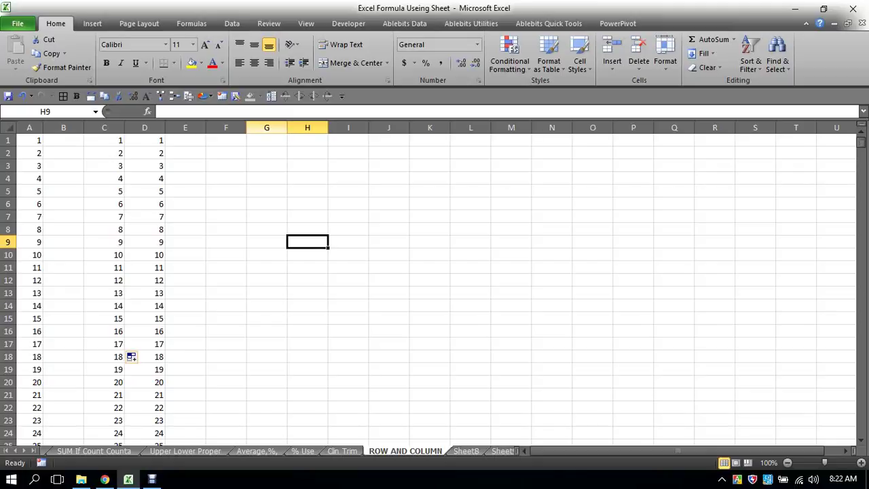
{"action": "left_click", "coordinate": [266, 128]}
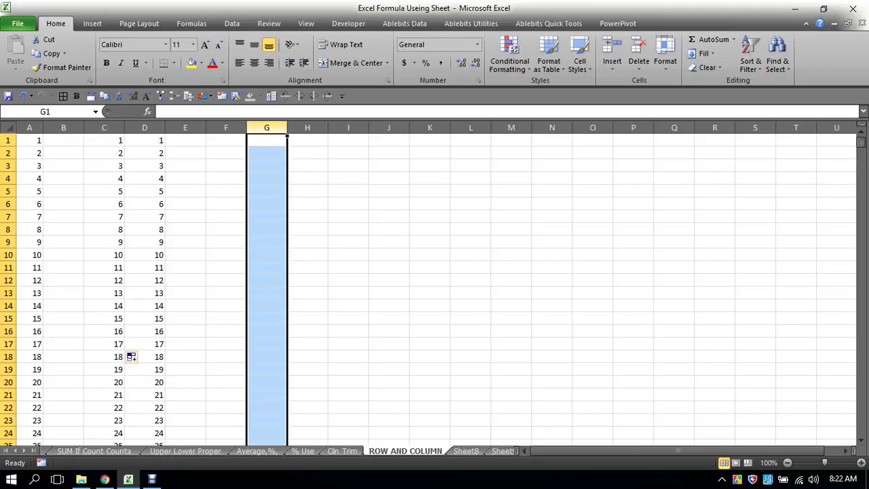
Step: Jump to G100000 through the Name Box, enter a 0 placeholder there, and return to G1
{"action": "left_click", "coordinate": [266, 191]}
{"action": "left_click", "coordinate": [266, 128]}
{"action": "left_click", "coordinate": [266, 140]}
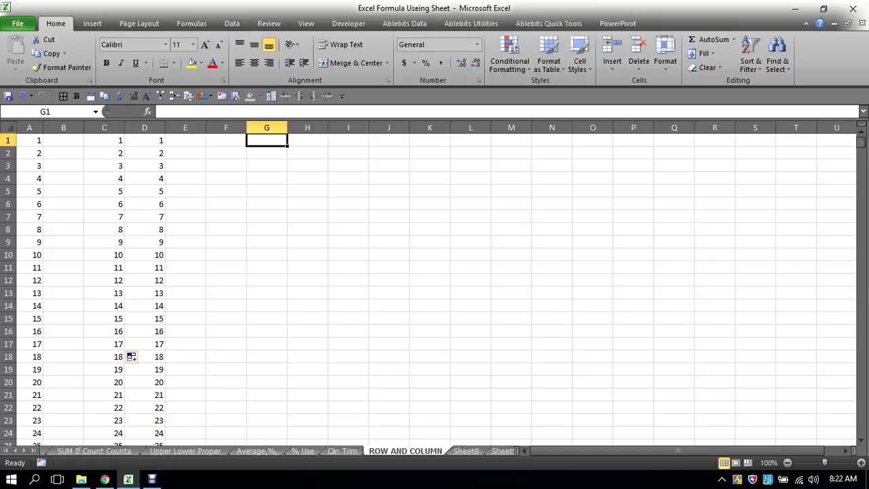
{"action": "left_click", "coordinate": [41, 111]}
{"action": "left_click", "coordinate": [14, 112]}
{"action": "type", "text": "00"}
{"action": "type", "text": "0"}
{"action": "type", "text": "00"}
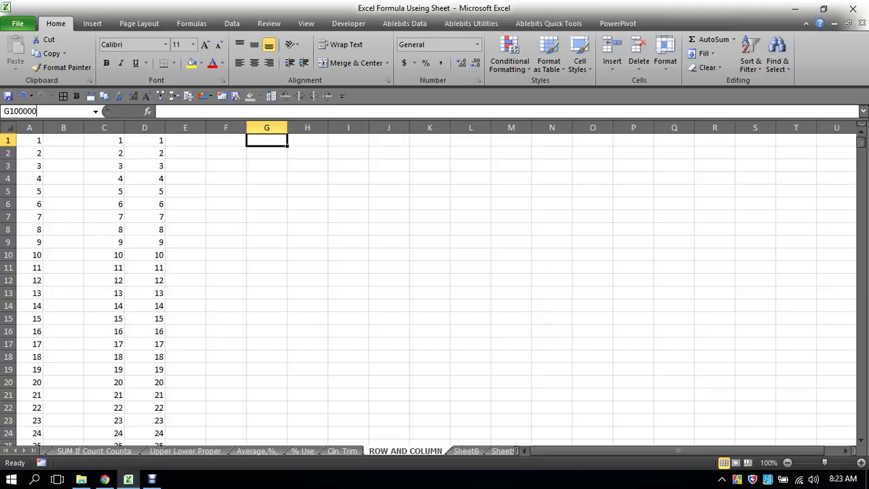
{"action": "key", "text": "Return"}
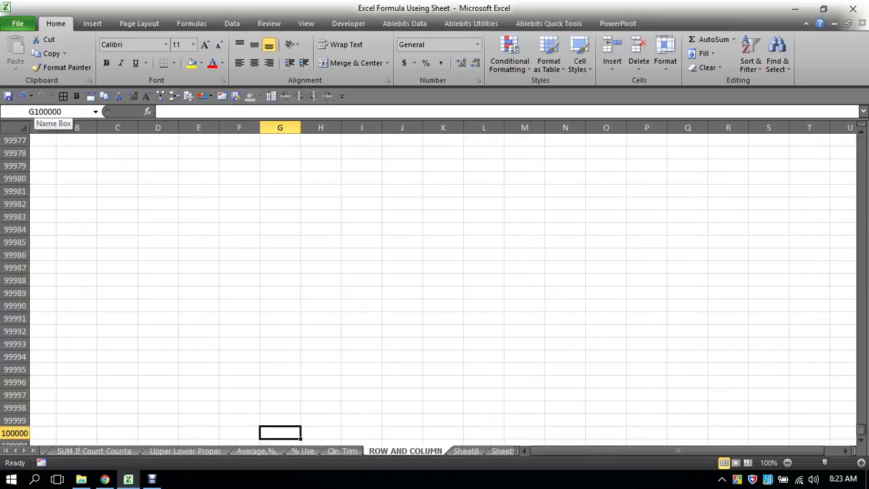
{"action": "type", "text": "0"}
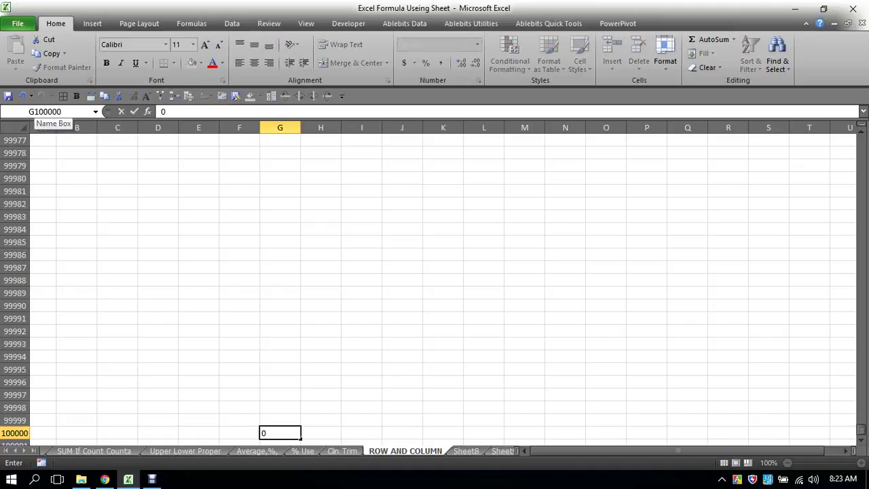
{"action": "key", "text": "Up"}
{"action": "key", "text": "Down"}
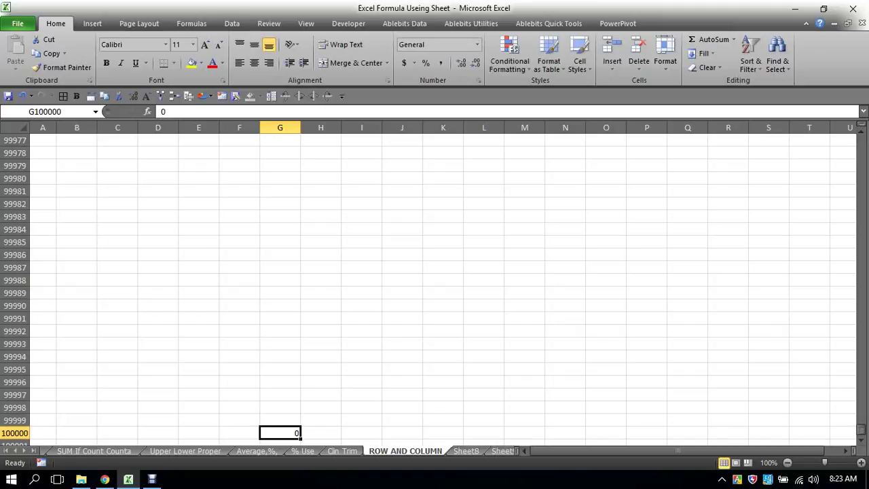
{"action": "key", "text": "ctrl+Up"}
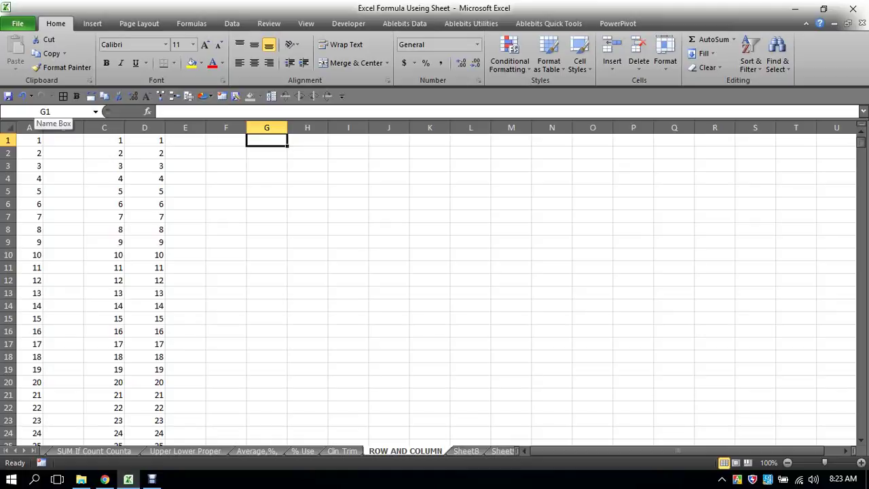
Step: Select G1:G100000 and begin a formula with an equals sign in G1
{"action": "key", "text": "ctrl+shift+Down"}
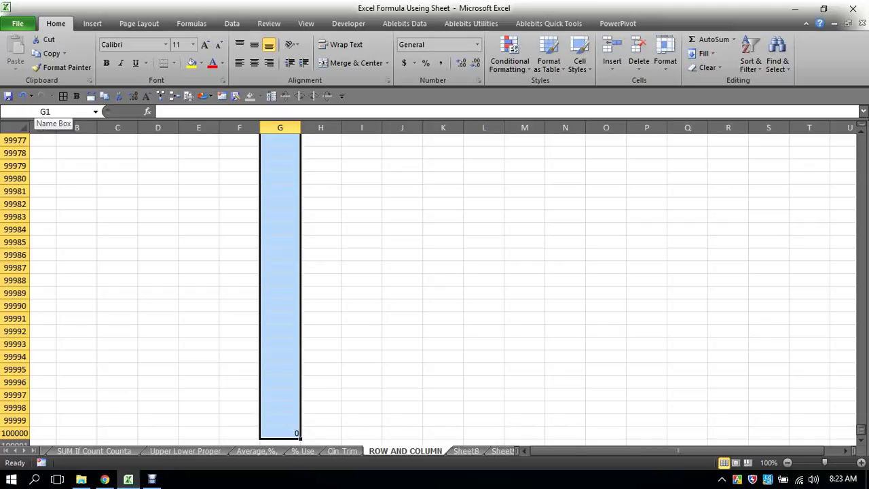
{"action": "type", "text": "="}
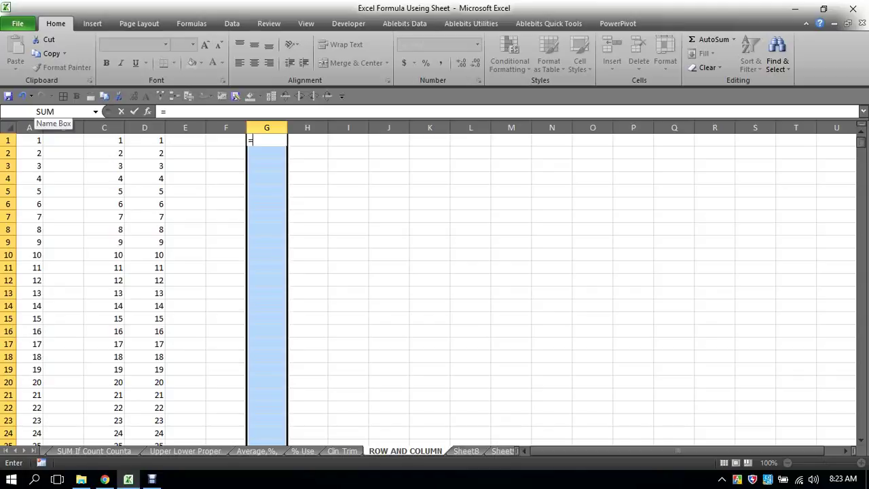
Step: Complete =ROW(G1:G100000) and array-enter it with Ctrl+Shift+Enter to number column G
{"action": "type", "text": "row"}
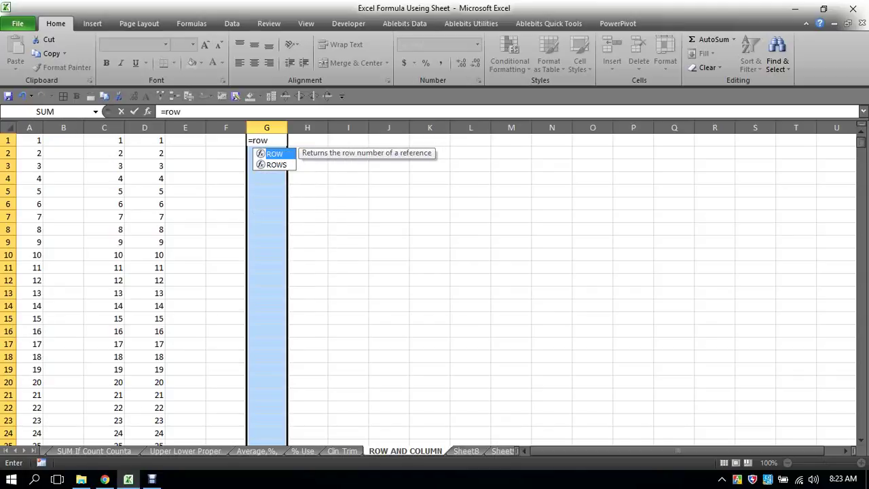
{"action": "key", "text": "Tab"}
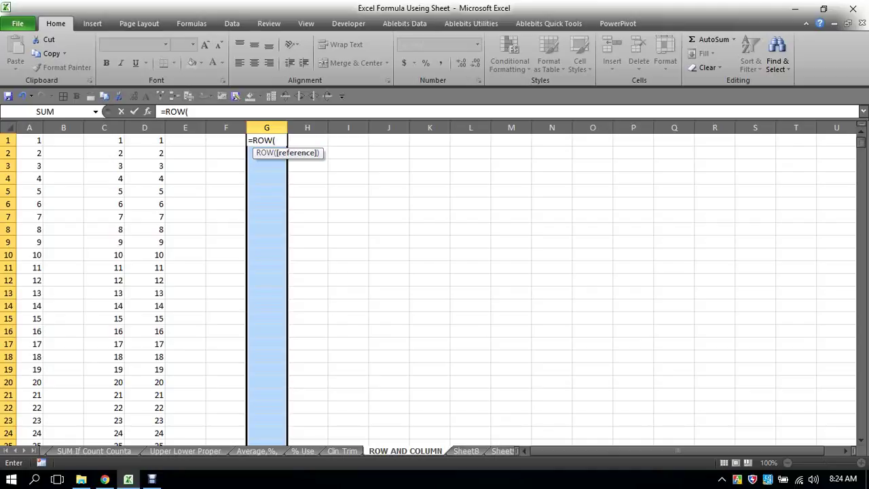
{"action": "left_click", "coordinate": [266, 140]}
{"action": "left_click", "coordinate": [266, 165]}
{"action": "key", "text": "Down"}
{"action": "key", "text": "Down"}
{"action": "key", "text": "Down"}
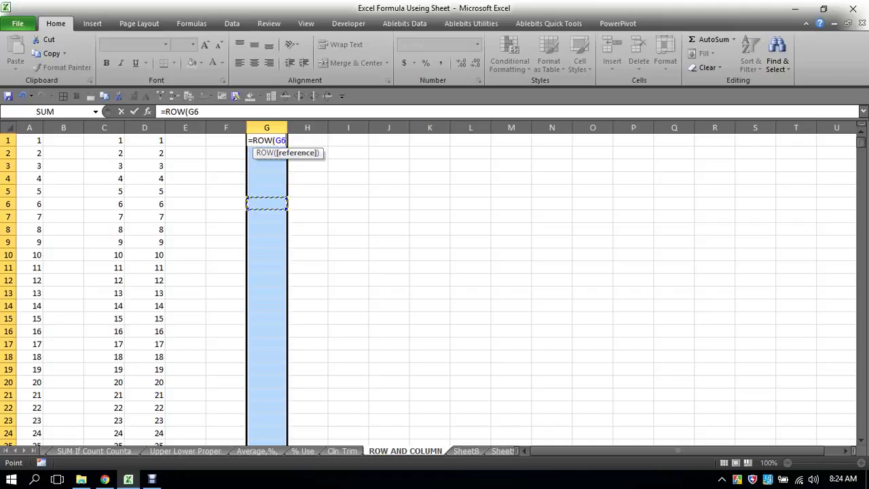
{"action": "key", "text": "Right"}
{"action": "key", "text": "Right"}
{"action": "key", "text": "Left"}
{"action": "key", "text": "Left"}
{"action": "key", "text": "Up"}
{"action": "key", "text": "Up"}
{"action": "key", "text": "Up"}
{"action": "key", "text": "Up"}
{"action": "key", "text": "Up"}
{"action": "key", "text": "ctrl+shift+Down"}
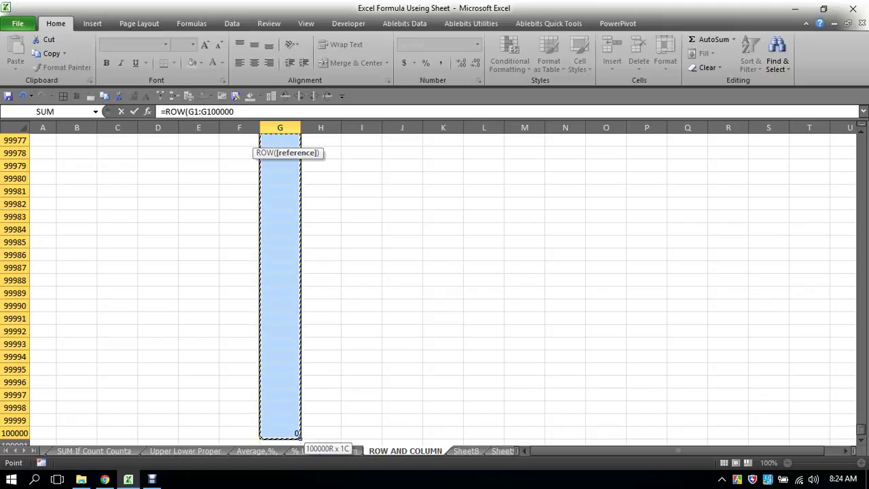
{"action": "type", "text": ")"}
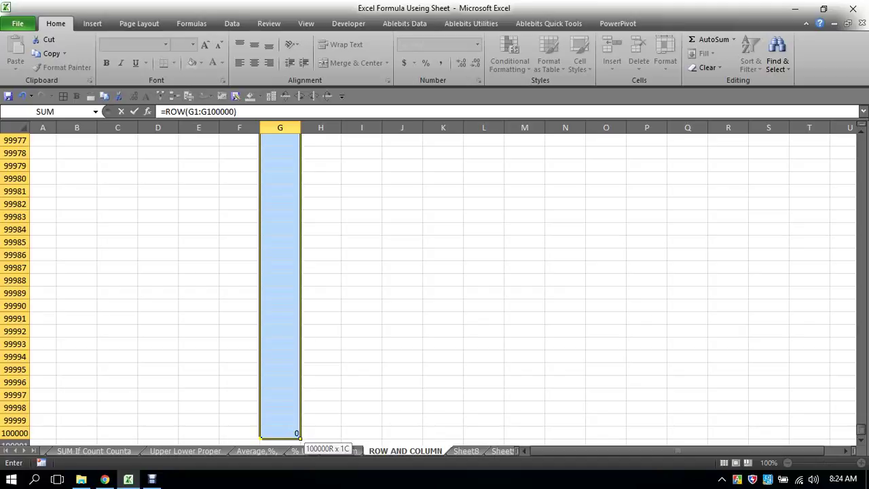
{"action": "key", "text": "ctrl+shift+Return"}
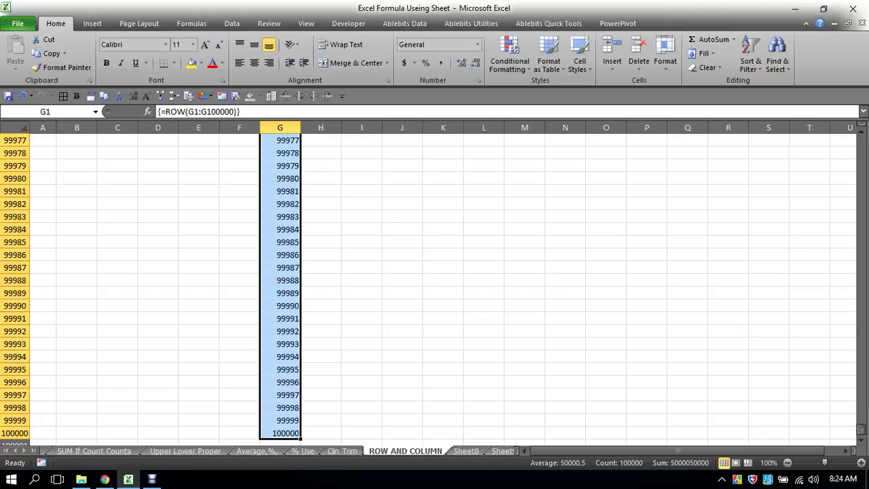
Step: Scroll column G to verify the row numbers near the bottom, then return to the top
{"action": "scroll", "coordinate": [434, 285], "scroll_direction": "down", "scroll_amount": 2}
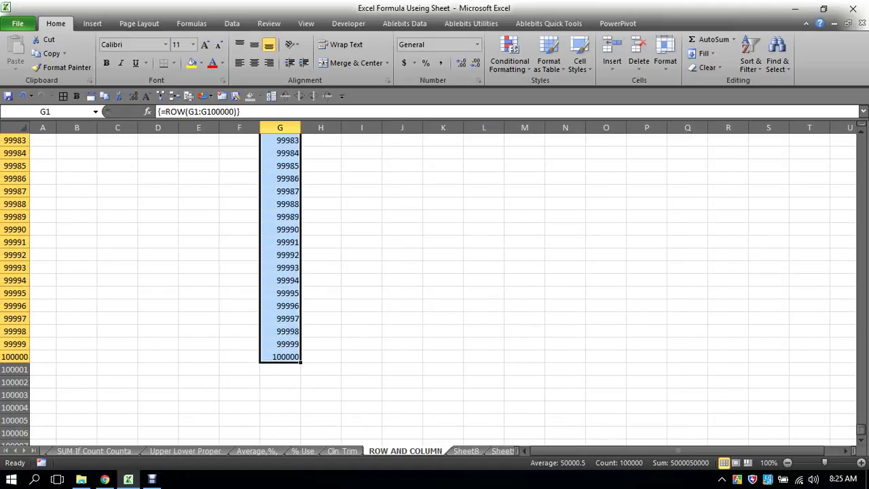
{"action": "scroll", "coordinate": [434, 285], "scroll_direction": "up", "scroll_amount": 5}
{"action": "scroll", "coordinate": [434, 285], "scroll_direction": "up", "scroll_amount": 13}
{"action": "scroll", "coordinate": [435, 285], "scroll_direction": "up", "scroll_amount": 3}
{"action": "scroll", "coordinate": [435, 285], "scroll_direction": "up", "scroll_amount": 13}
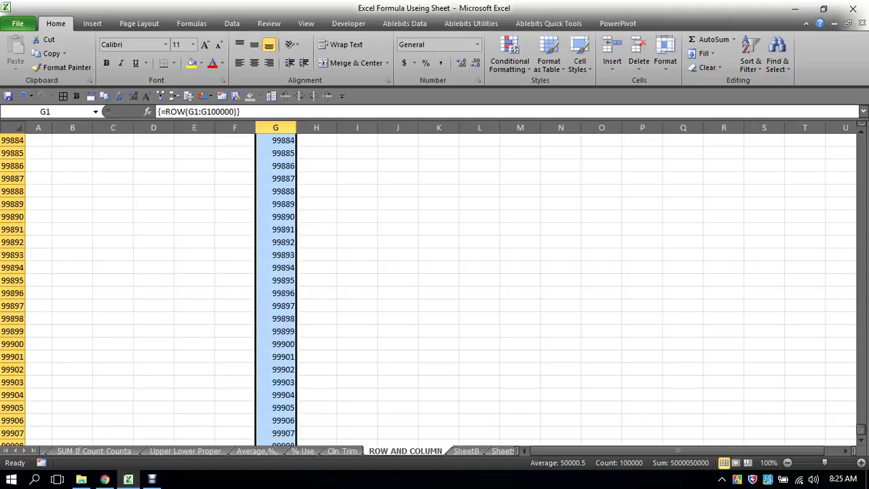
{"action": "left_click", "coordinate": [275, 304]}
{"action": "scroll", "coordinate": [434, 285], "scroll_direction": "up", "scroll_amount": 6}
{"action": "scroll", "coordinate": [435, 285], "scroll_direction": "up", "scroll_amount": 5}
{"action": "scroll", "coordinate": [435, 286], "scroll_direction": "up", "scroll_amount": 12}
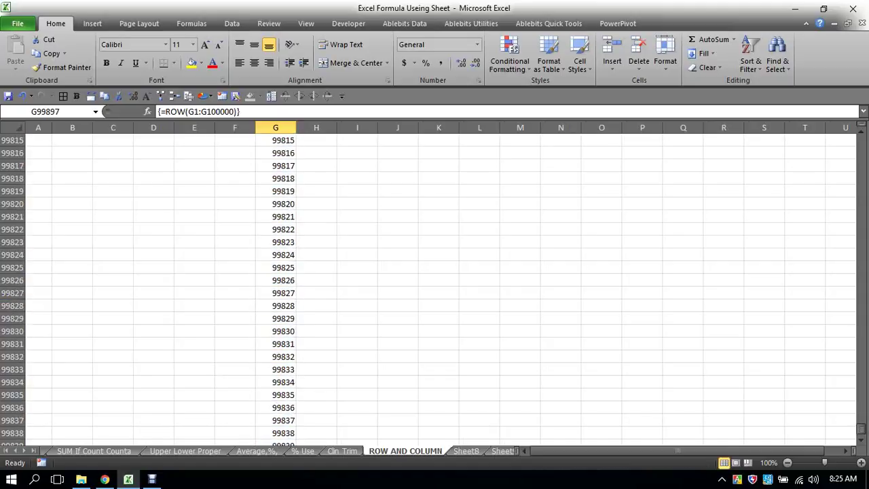
{"action": "scroll", "coordinate": [435, 286], "scroll_direction": "up", "scroll_amount": 7}
{"action": "scroll", "coordinate": [435, 285], "scroll_direction": "up", "scroll_amount": 14}
{"action": "left_click", "coordinate": [316, 292]}
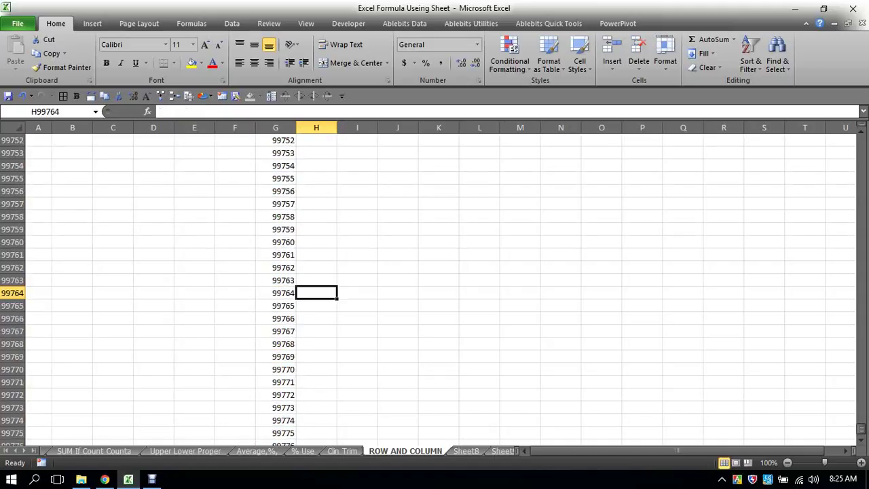
{"action": "key", "text": "ctrl+Up"}
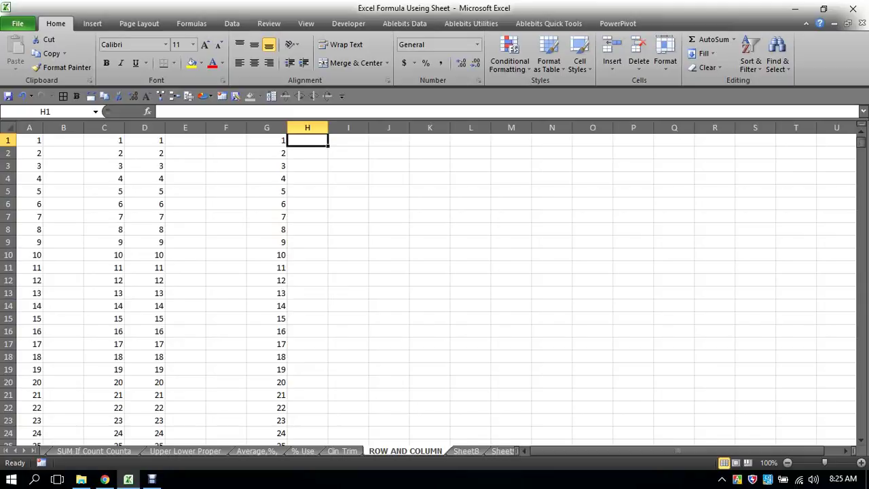
Step: Put a 0 end marker in cell J11, then select J1
{"action": "left_click", "coordinate": [388, 280]}
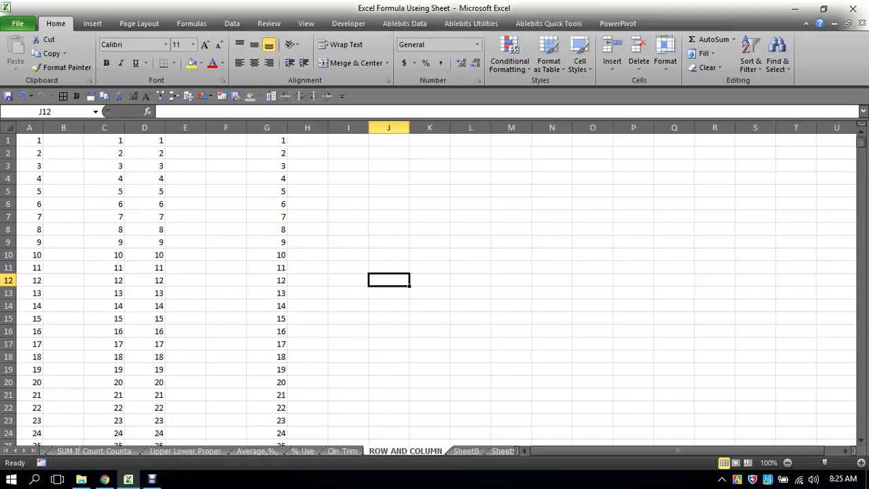
{"action": "left_click", "coordinate": [388, 268]}
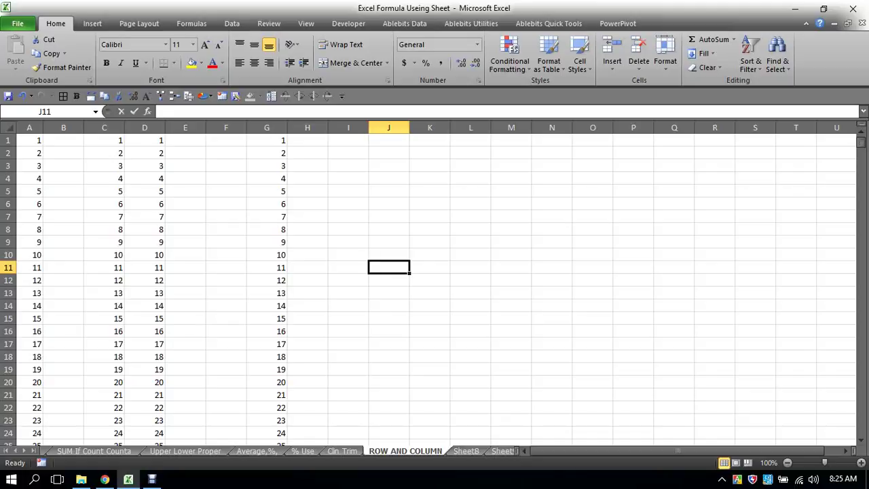
{"action": "type", "text": "0"}
{"action": "left_click", "coordinate": [429, 280]}
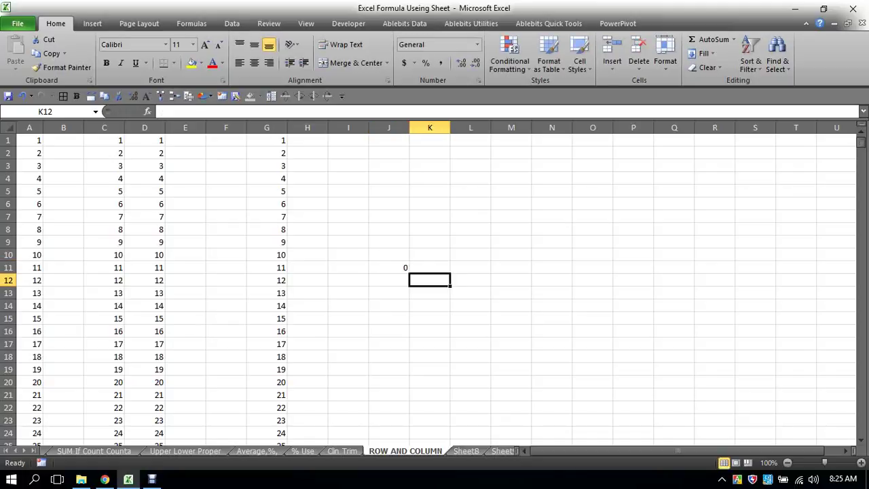
{"action": "left_click", "coordinate": [389, 140]}
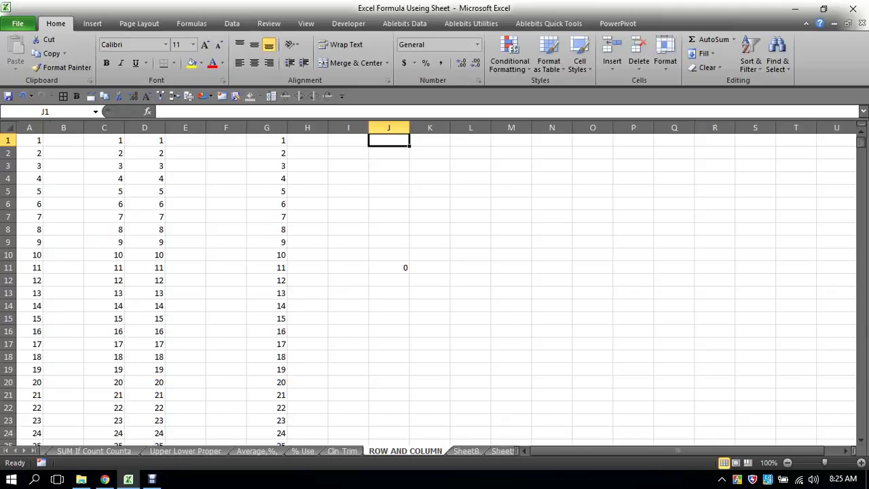
Step: Select J1:J11 and array-enter =ROW(J1:J11) so the cells show 1 through 11
{"action": "left_click_drag", "start_coordinate": [388, 140], "coordinate": [388, 267]}
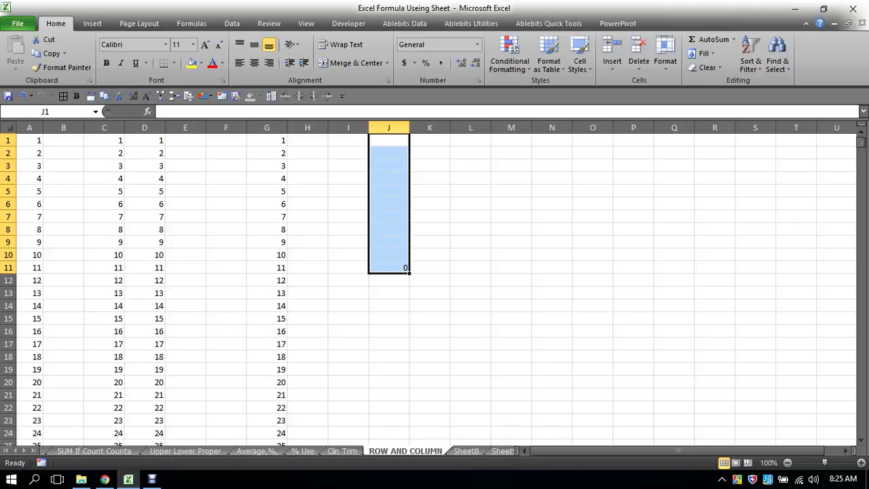
{"action": "type", "text": "="}
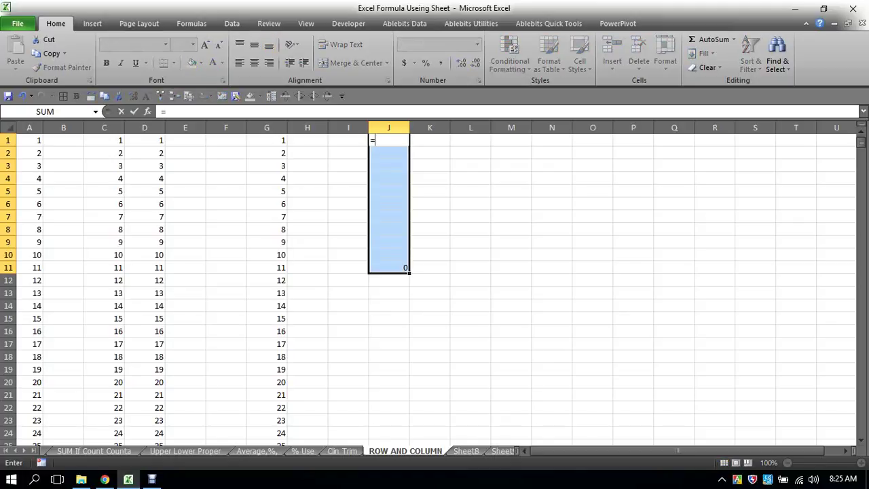
{"action": "type", "text": "row"}
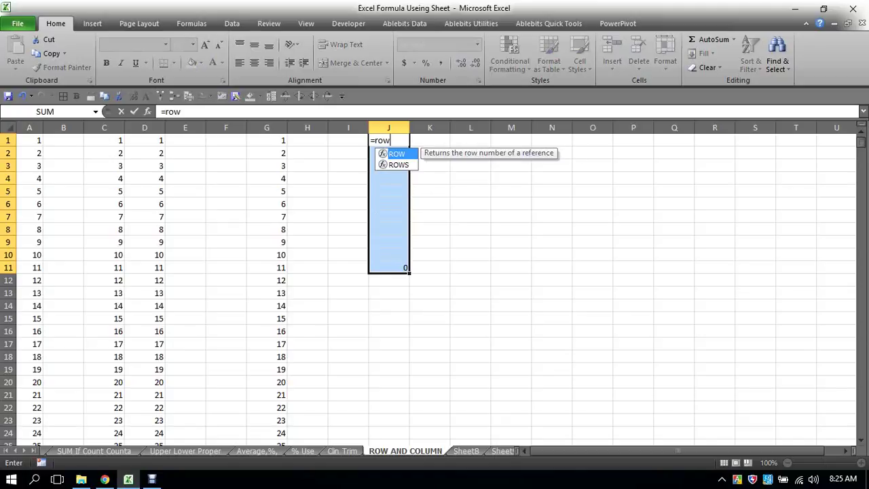
{"action": "key", "text": "Tab"}
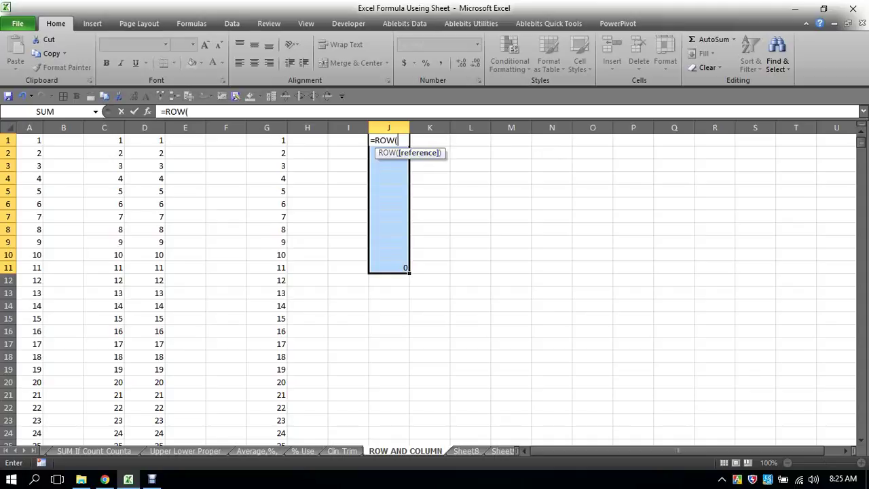
{"action": "left_click", "coordinate": [388, 165]}
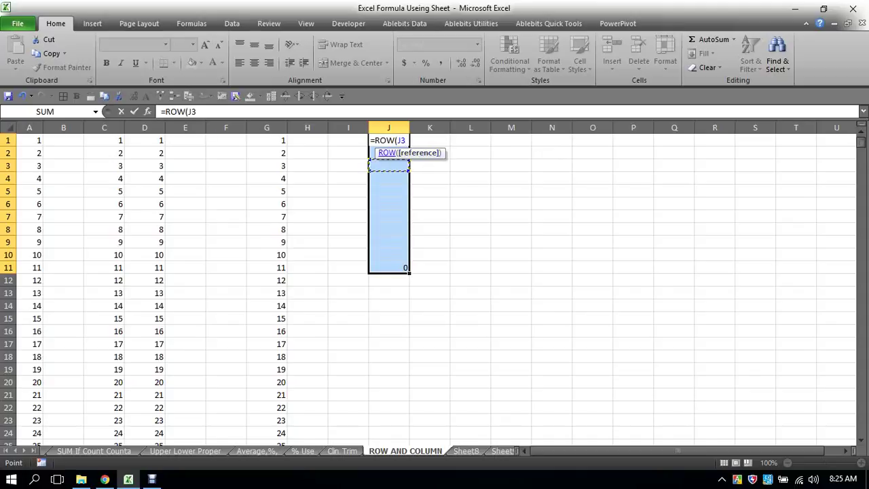
{"action": "key", "text": "Up"}
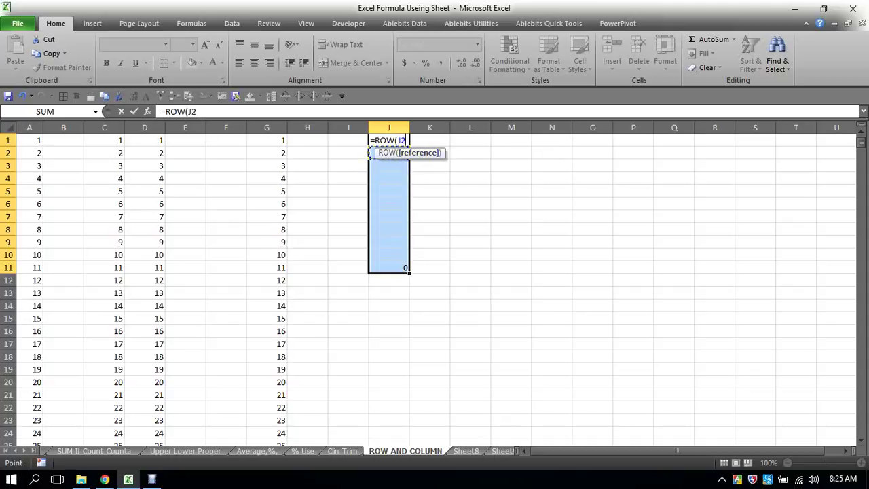
{"action": "key", "text": "Up"}
{"action": "left_click_drag", "start_coordinate": [389, 140], "coordinate": [404, 269]}
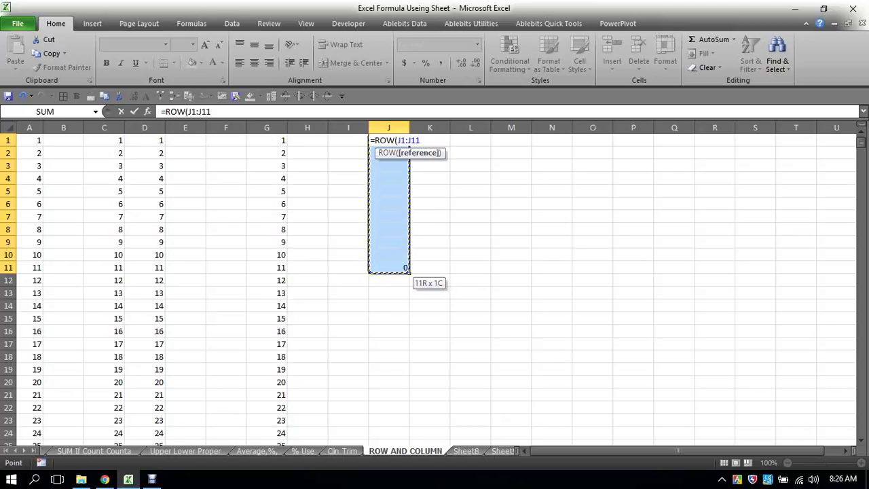
{"action": "type", "text": ")"}
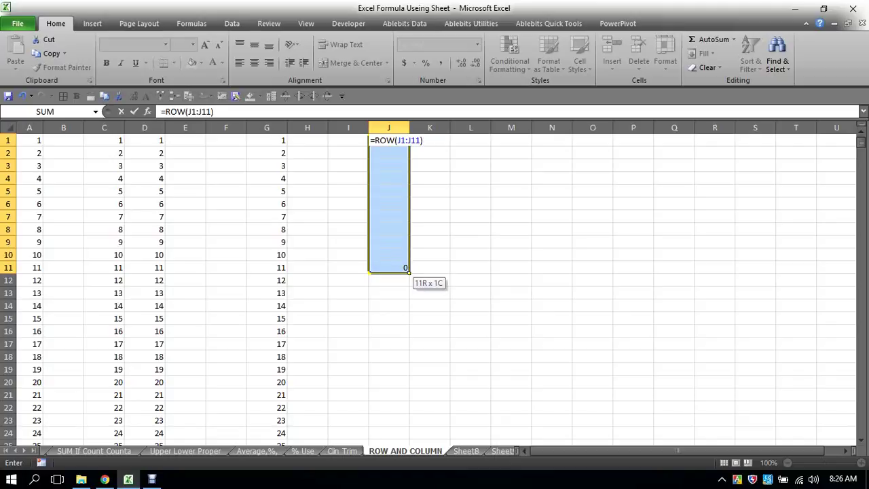
{"action": "key", "text": "ctrl+shift+Return"}
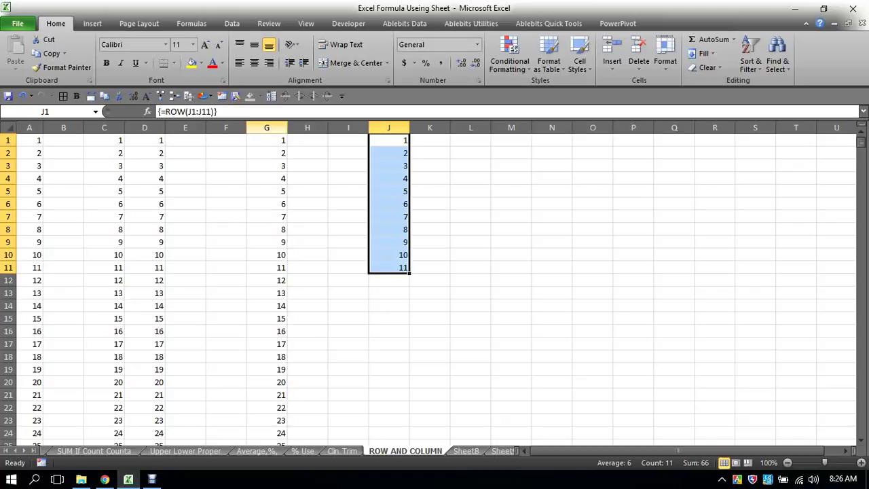
{"action": "left_click", "coordinate": [266, 128]}
{"action": "left_click", "coordinate": [266, 177]}
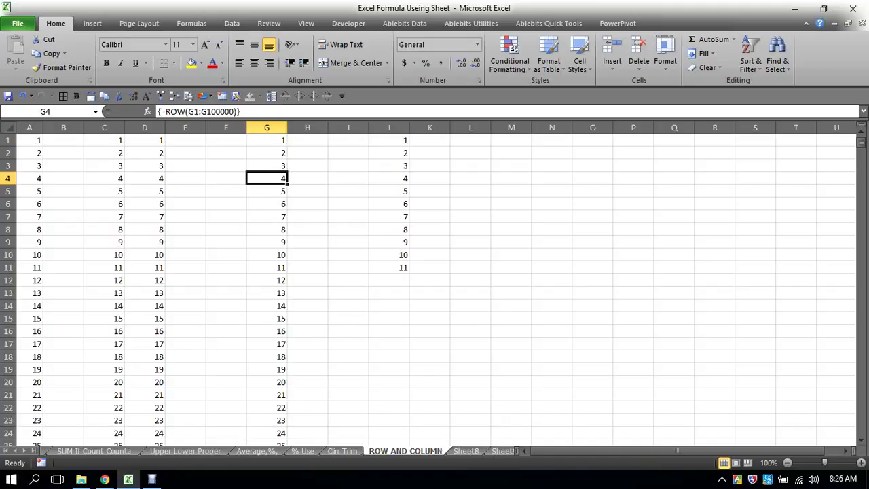
{"action": "left_click", "coordinate": [8, 178]}
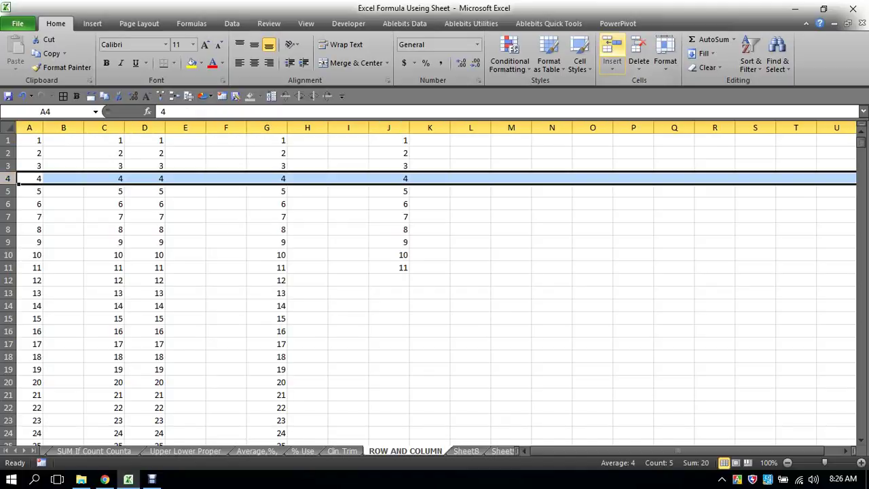
{"action": "left_click", "coordinate": [612, 55]}
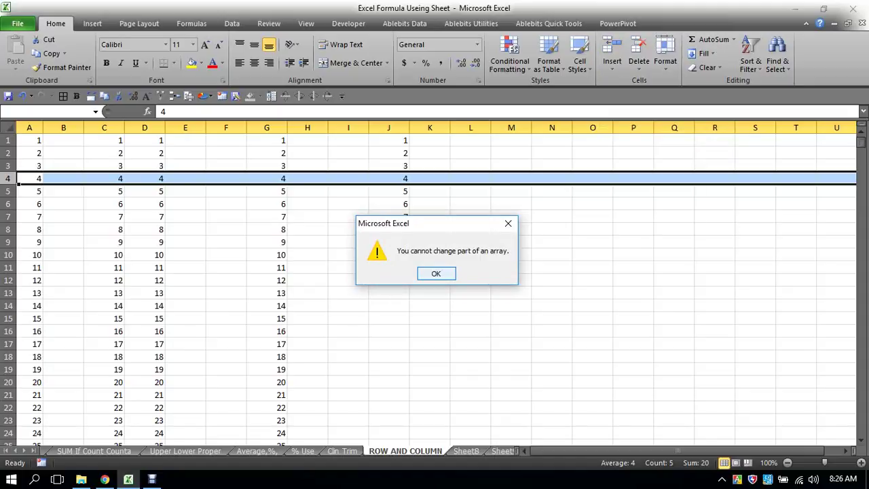
{"action": "key", "text": "Escape"}
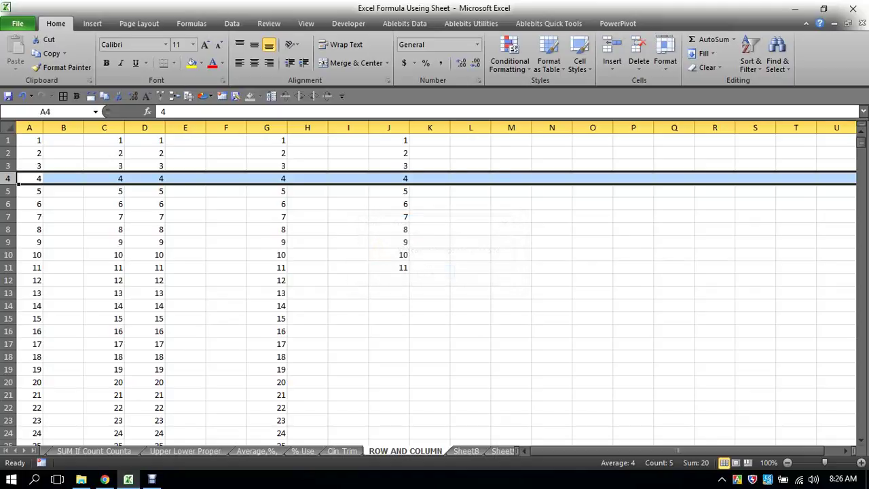
{"action": "left_click", "coordinate": [511, 318]}
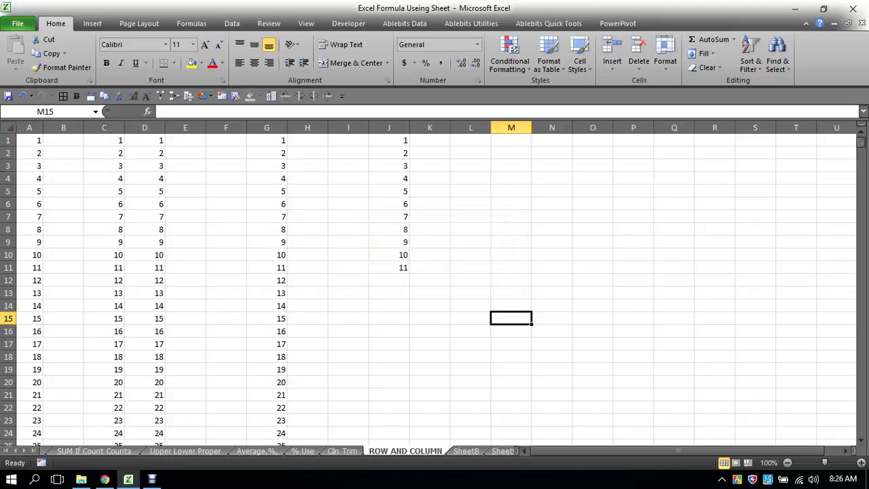
{"action": "left_click", "coordinate": [266, 140]}
{"action": "left_click", "coordinate": [388, 140]}
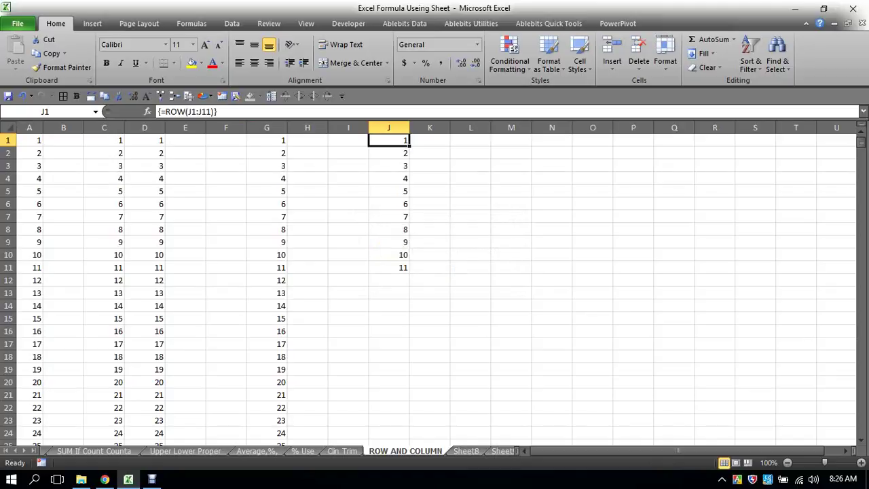
Step: Copy J1:J11 and paste it back over itself as values through Paste Special
{"action": "left_click_drag", "start_coordinate": [389, 140], "coordinate": [389, 268]}
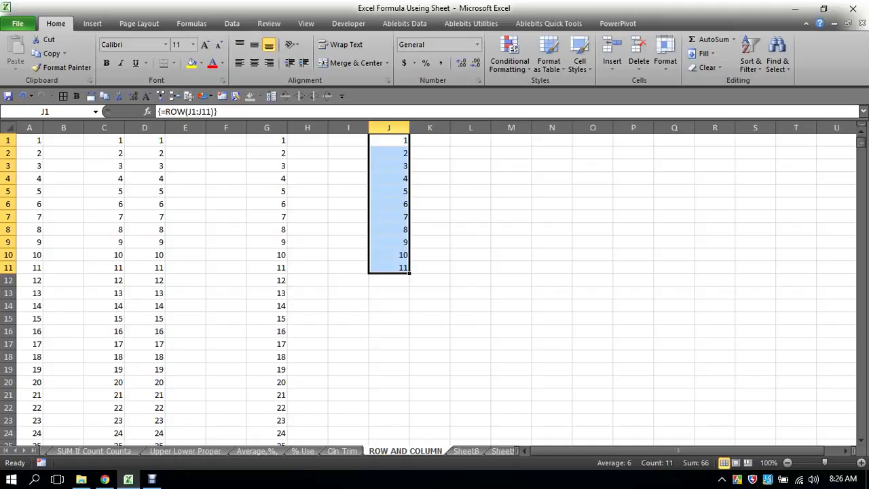
{"action": "key", "text": "ctrl+c"}
{"action": "right_click", "coordinate": [400, 143]}
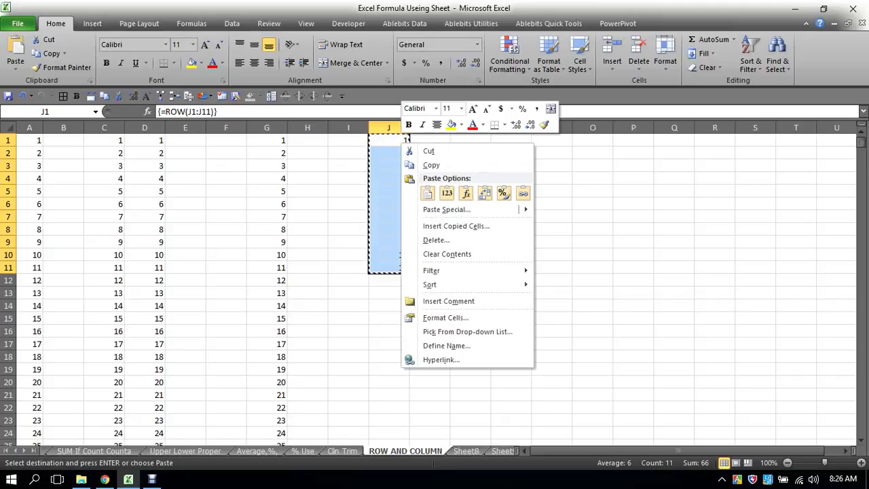
{"action": "left_click", "coordinate": [447, 209]}
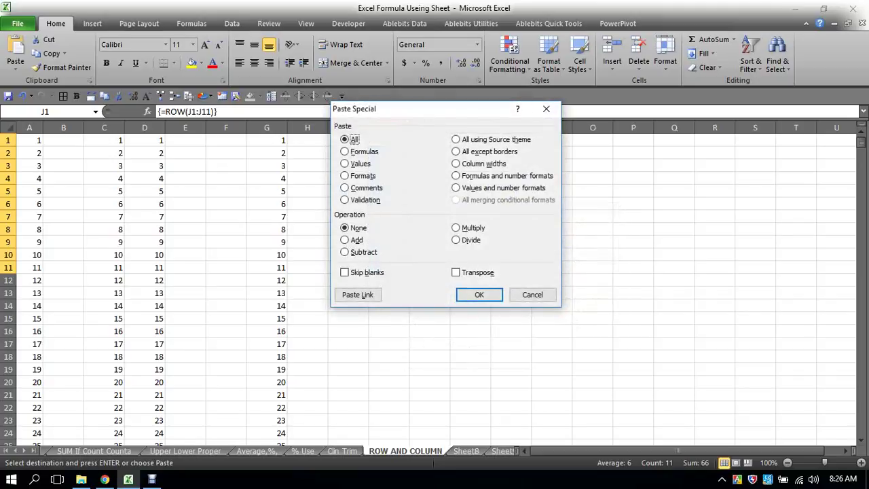
{"action": "key", "text": "v"}
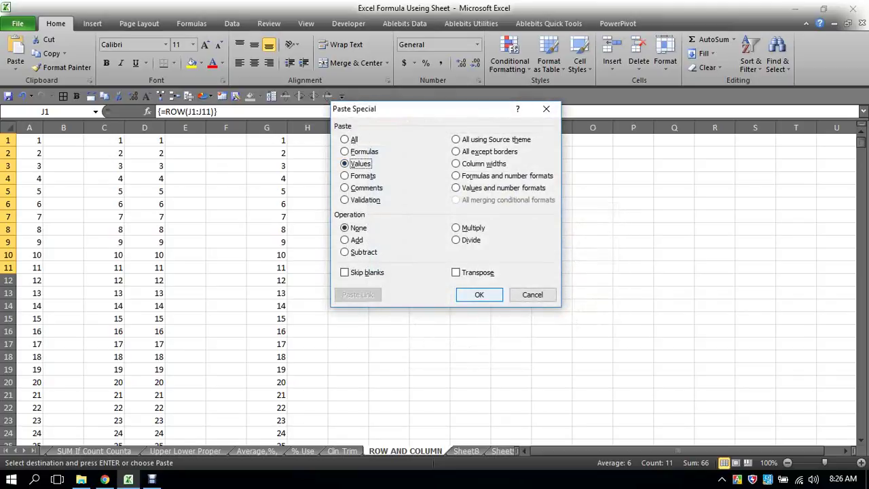
{"action": "key", "text": "Return"}
{"action": "left_click", "coordinate": [388, 203]}
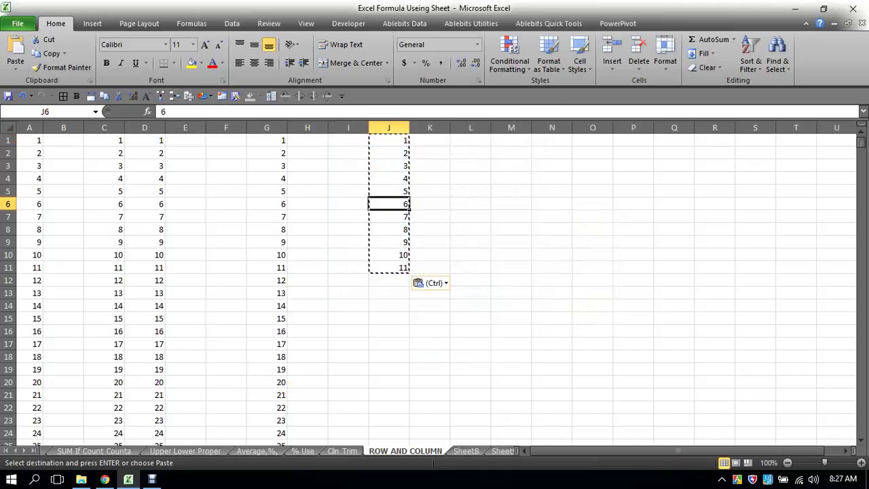
Step: Copy G1:G100000 and paste it back as values using Alt+H, V, V
{"action": "left_click", "coordinate": [267, 140]}
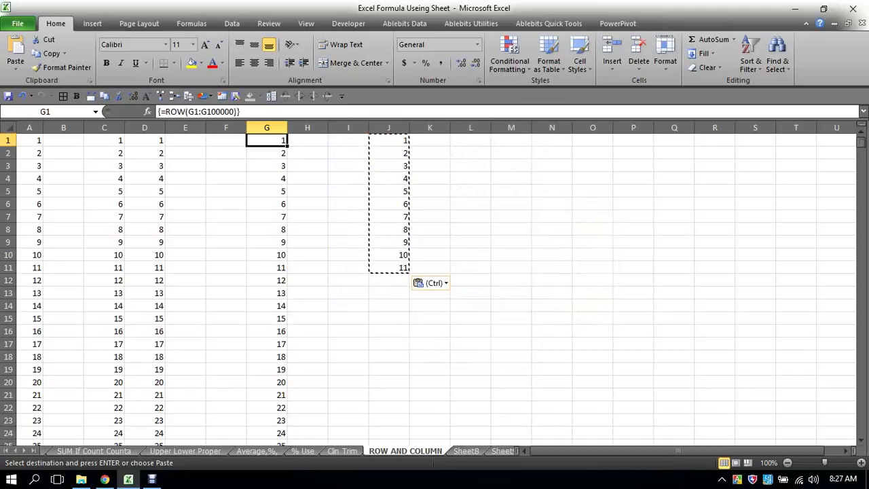
{"action": "left_click", "coordinate": [388, 178]}
{"action": "left_click", "coordinate": [267, 140]}
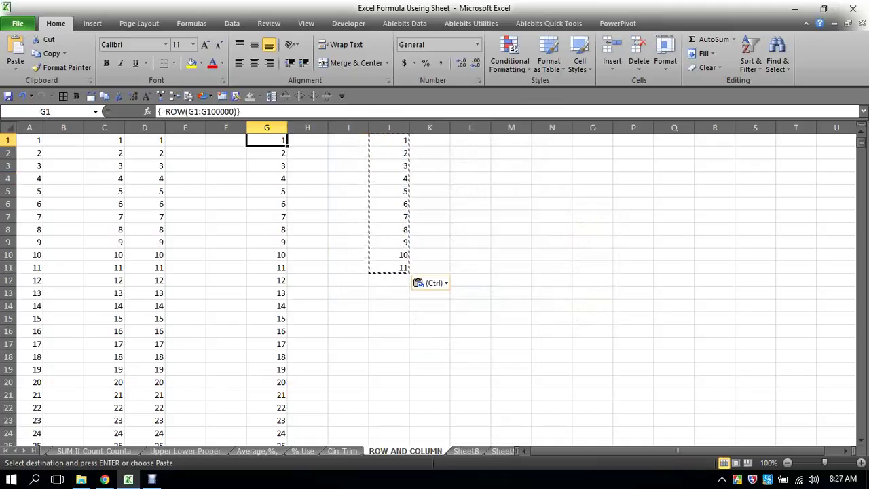
{"action": "key", "text": "ctrl+shift+Down"}
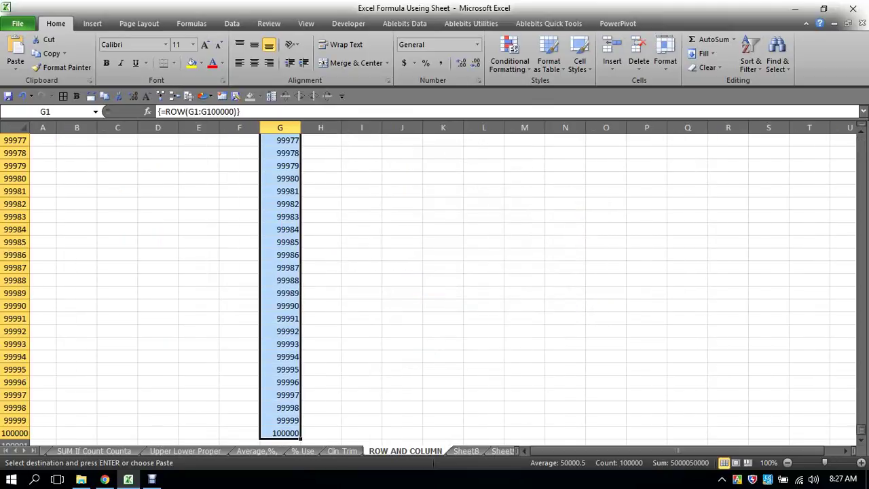
{"action": "key", "text": "ctrl+c"}
{"action": "key", "text": "alt+h"}
{"action": "key", "text": "v"}
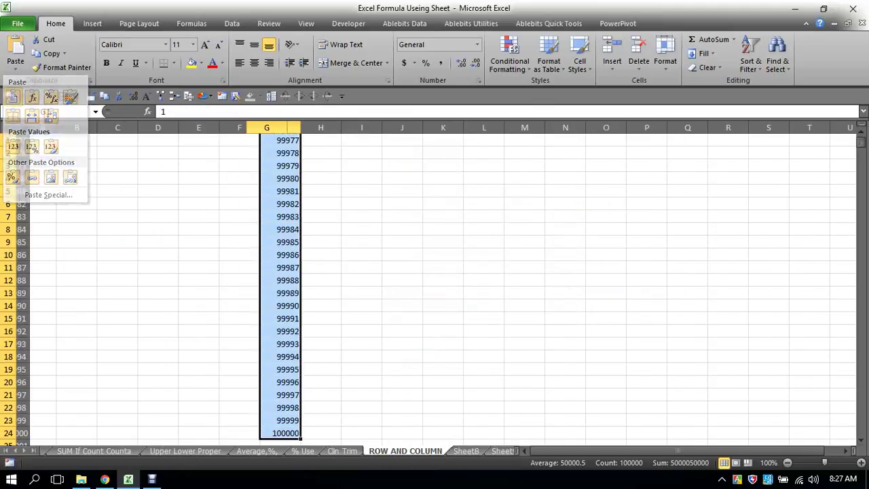
{"action": "key", "text": "v"}
{"action": "left_click", "coordinate": [267, 178]}
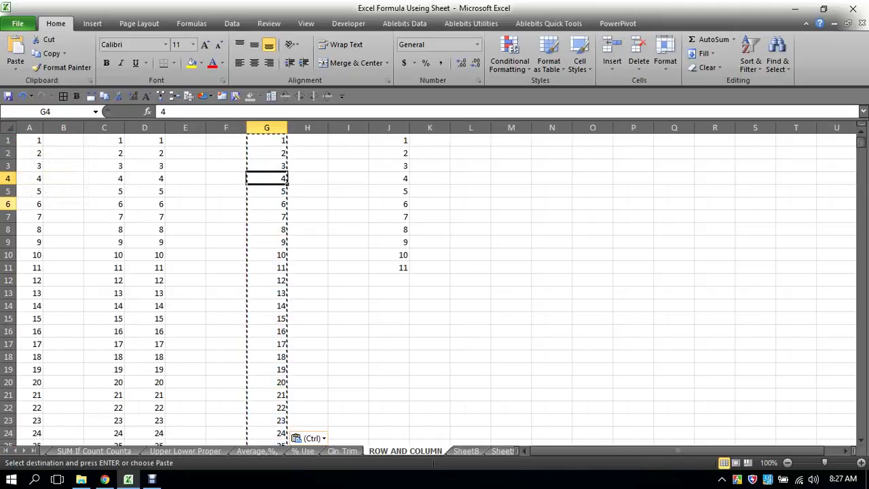
{"action": "left_click", "coordinate": [15, 205]}
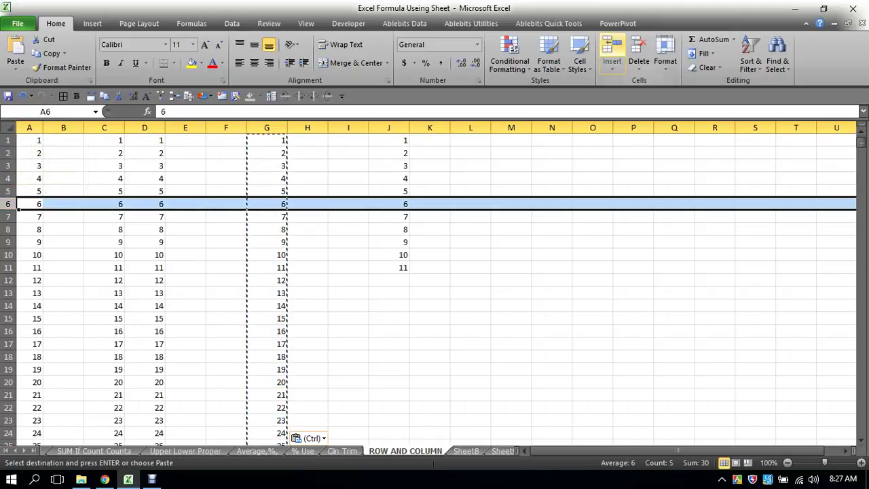
Step: Insert three blank rows at row 6
{"action": "left_click", "coordinate": [612, 54]}
{"action": "left_click", "coordinate": [612, 55]}
{"action": "left_click", "coordinate": [611, 54]}
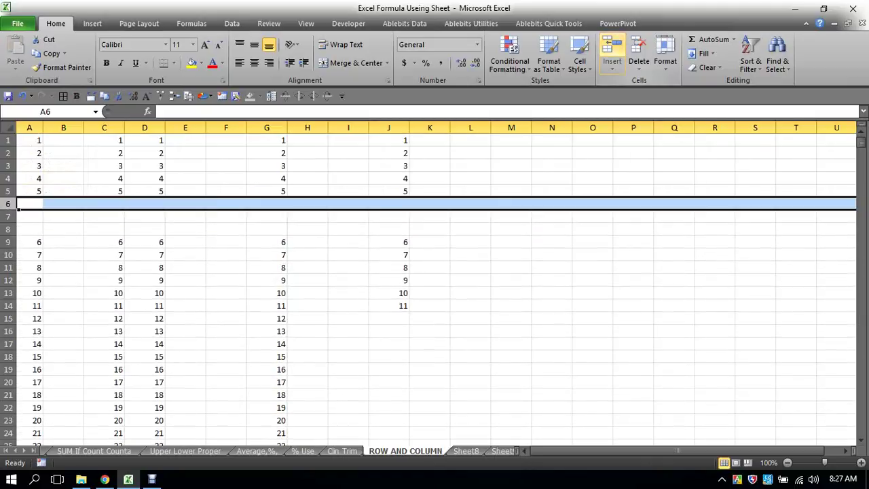
{"action": "left_click", "coordinate": [471, 255]}
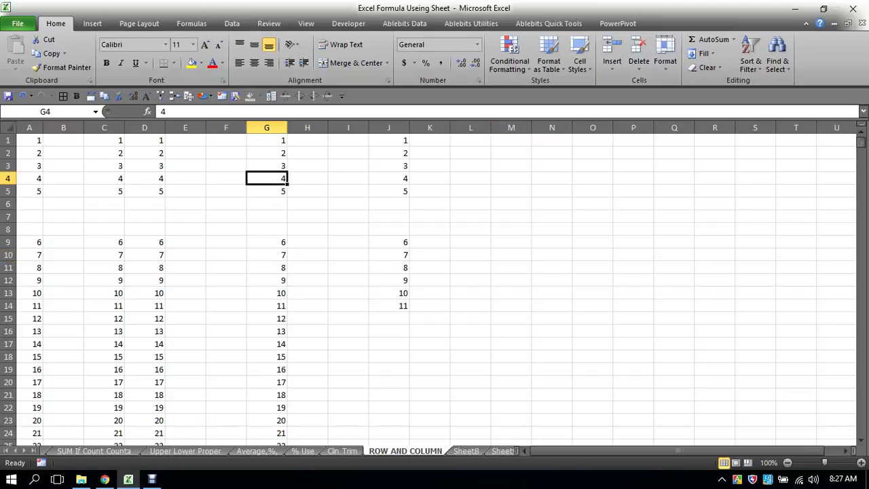
Step: Select G4:G11 and double-click the fill handle to renumber column G continuously
{"action": "left_click_drag", "start_coordinate": [267, 179], "coordinate": [267, 190]}
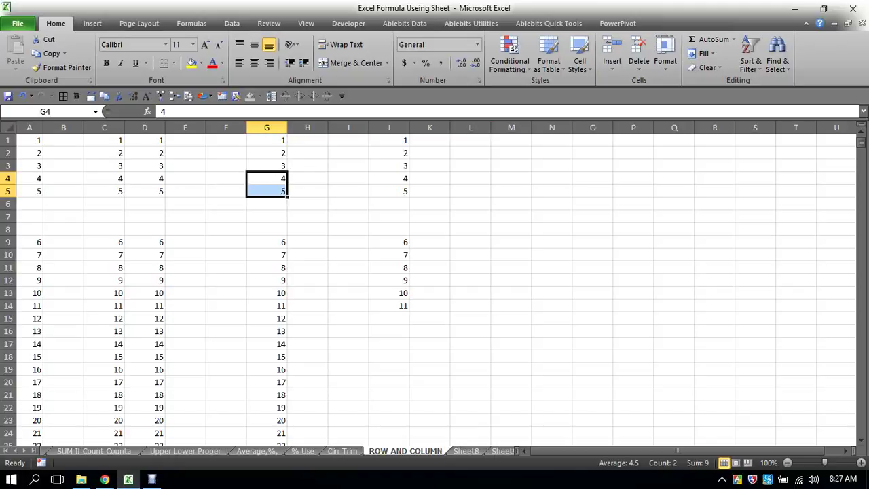
{"action": "left_click_drag", "start_coordinate": [286, 196], "coordinate": [287, 272]}
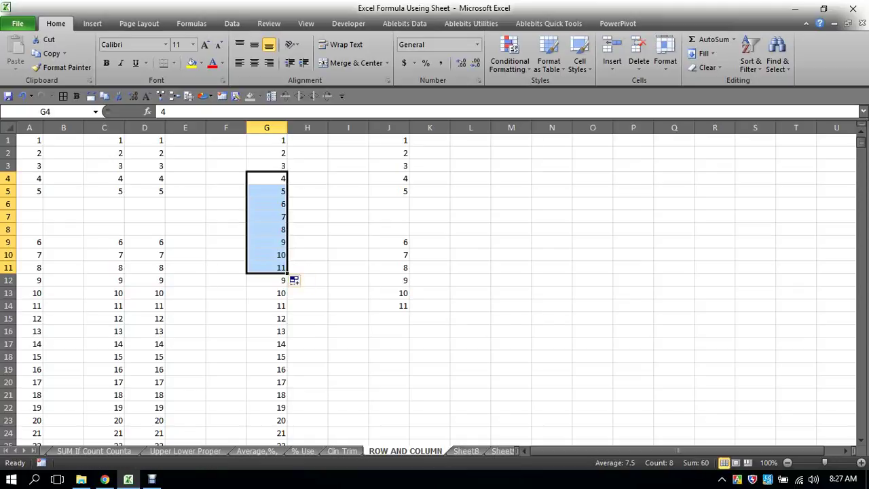
{"action": "double_click", "coordinate": [287, 272]}
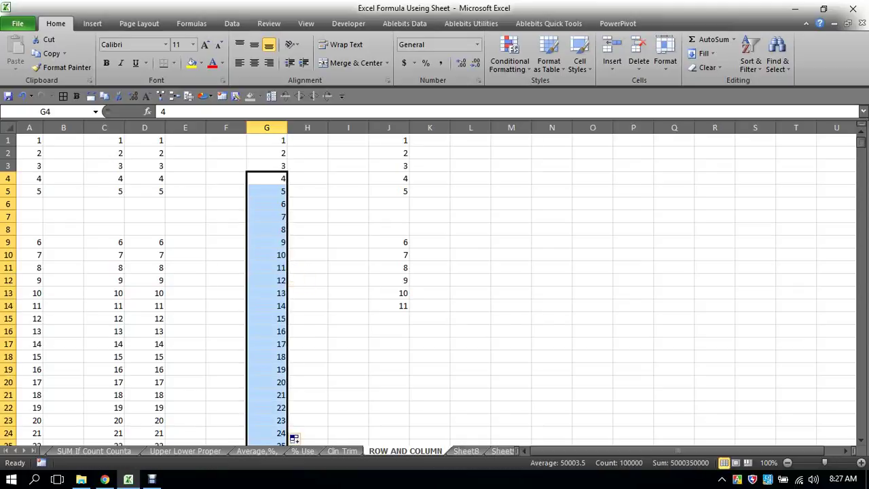
{"action": "left_click", "coordinate": [307, 293]}
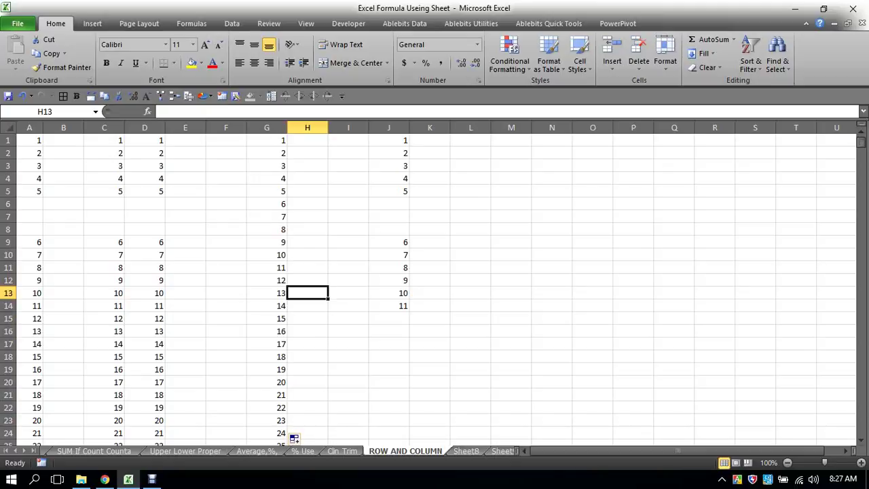
Step: Delete empty column E and the two empty columns at G
{"action": "left_click", "coordinate": [389, 166]}
{"action": "left_click", "coordinate": [388, 140]}
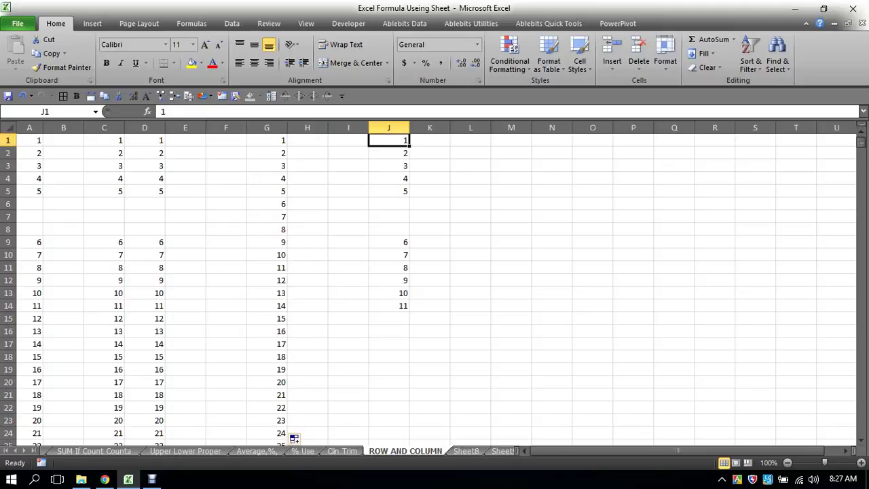
{"action": "key", "text": "ctrl+Left"}
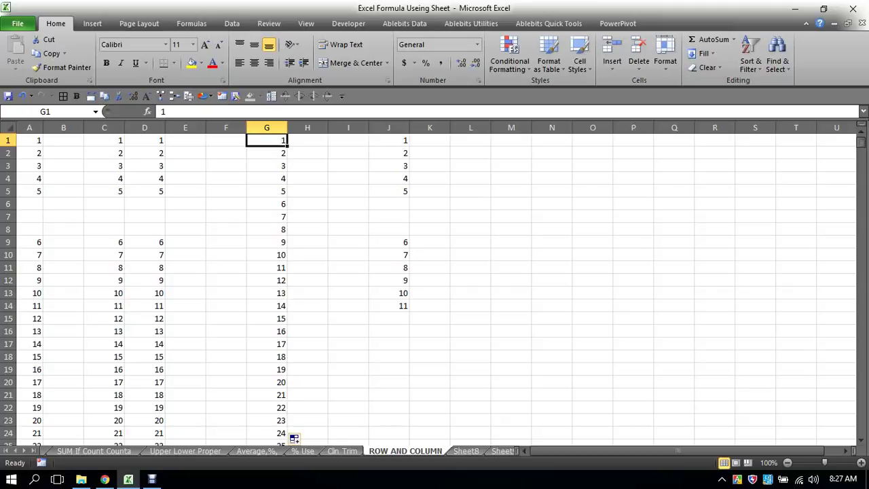
{"action": "left_click", "coordinate": [186, 127]}
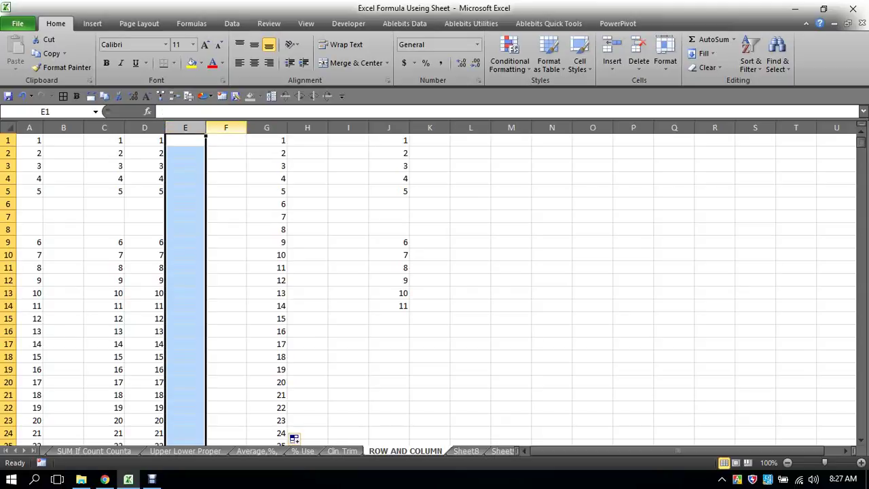
{"action": "left_click", "coordinate": [639, 51]}
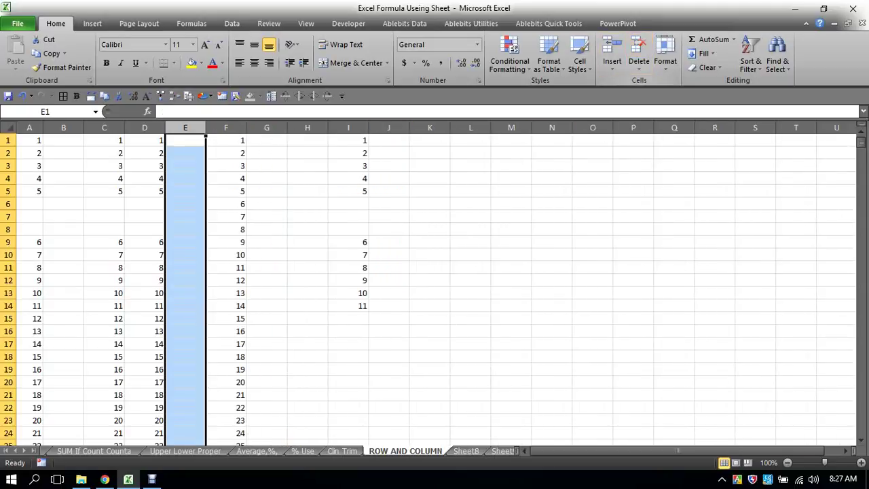
{"action": "left_click", "coordinate": [267, 128]}
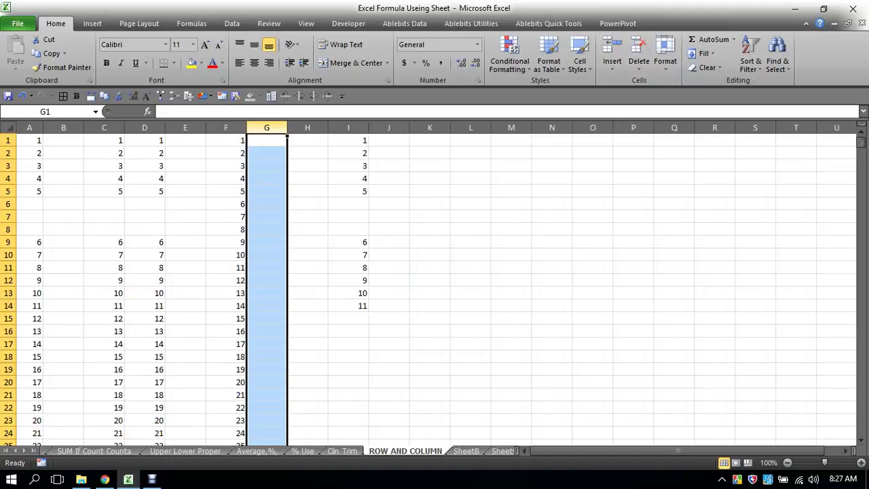
{"action": "left_click", "coordinate": [638, 51]}
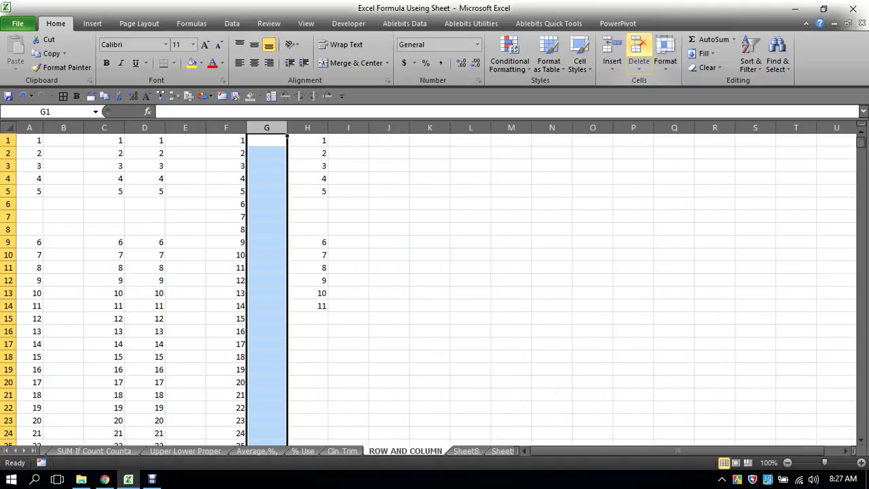
{"action": "left_click", "coordinate": [638, 51]}
{"action": "left_click", "coordinate": [511, 267]}
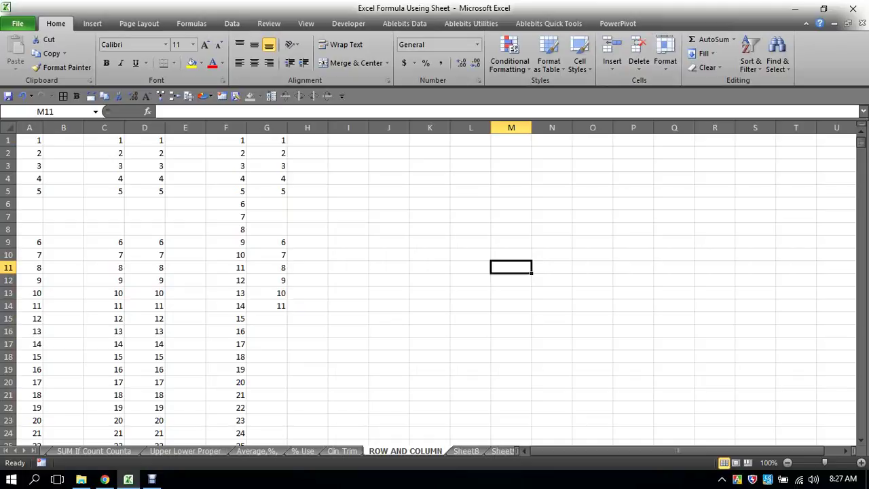
Step: Select the empty block J4:N5
{"action": "left_click", "coordinate": [388, 152]}
{"action": "left_click", "coordinate": [388, 190]}
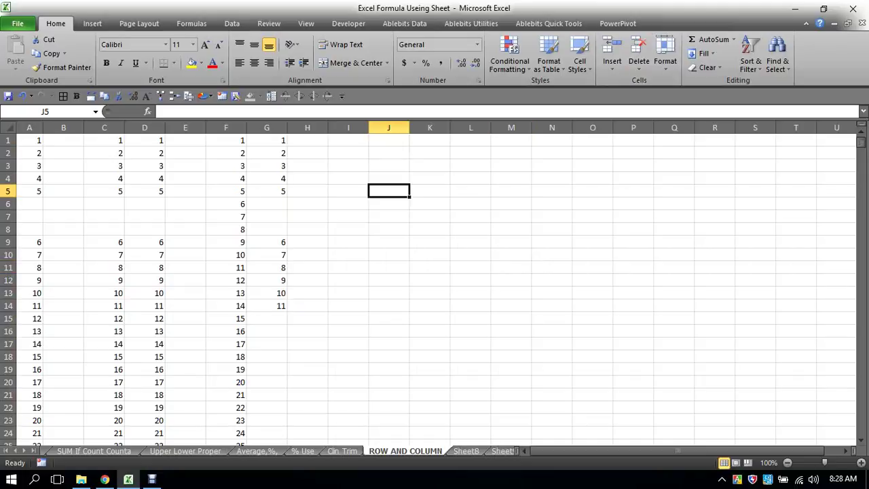
{"action": "left_click", "coordinate": [388, 178]}
{"action": "left_click", "coordinate": [512, 242]}
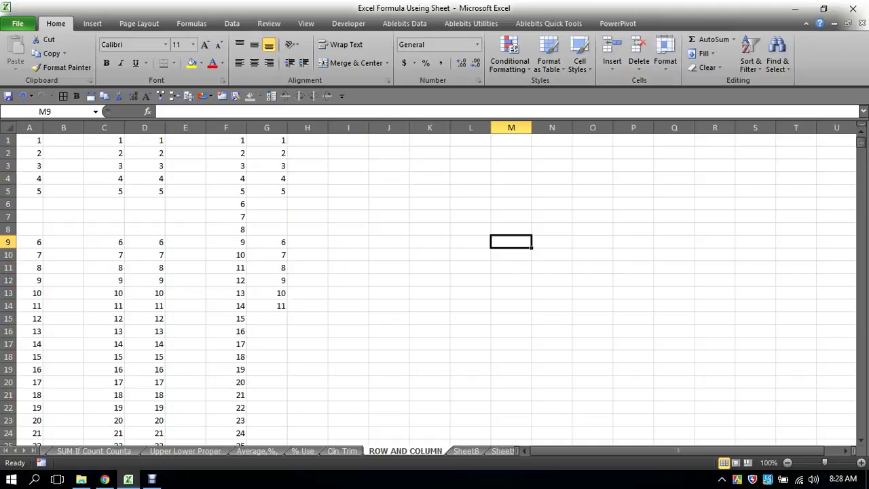
{"action": "left_click_drag", "start_coordinate": [389, 178], "coordinate": [552, 191]}
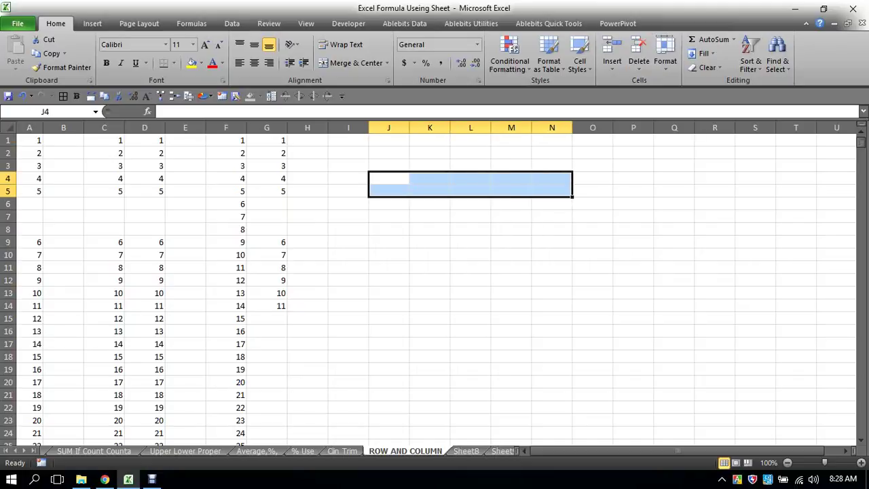
Step: Insert blank rows above row 1 so the data begins at row 7, then select A1:N1
{"action": "left_click", "coordinate": [9, 140]}
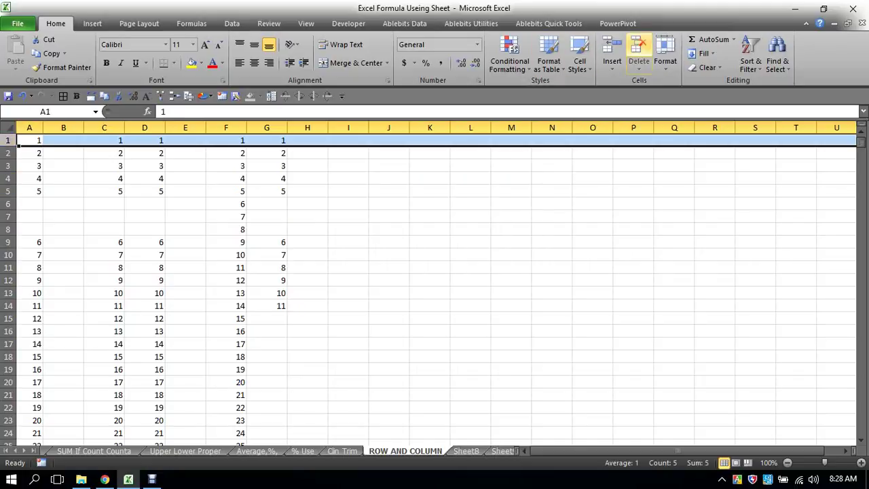
{"action": "left_click", "coordinate": [612, 53]}
{"action": "left_click", "coordinate": [612, 53]}
{"action": "left_click", "coordinate": [611, 53]}
{"action": "left_click", "coordinate": [611, 53]}
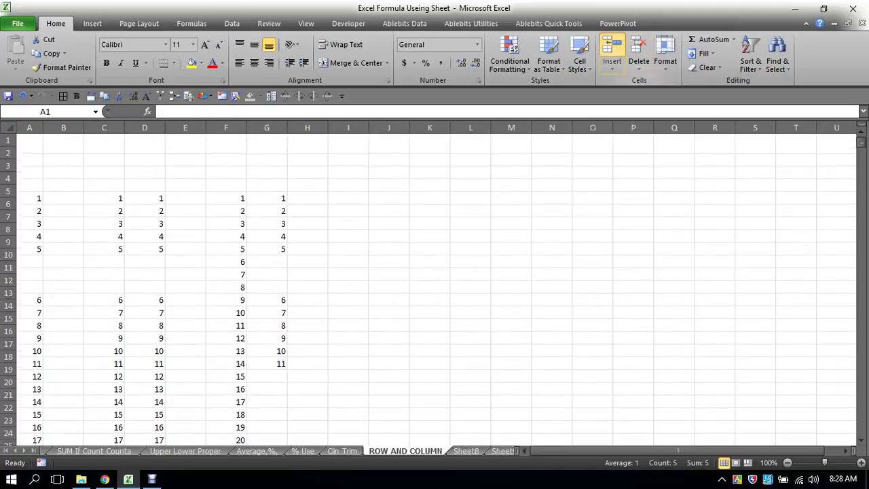
{"action": "left_click", "coordinate": [612, 53]}
{"action": "left_click", "coordinate": [612, 53]}
{"action": "left_click", "coordinate": [512, 292]}
{"action": "left_click", "coordinate": [144, 165]}
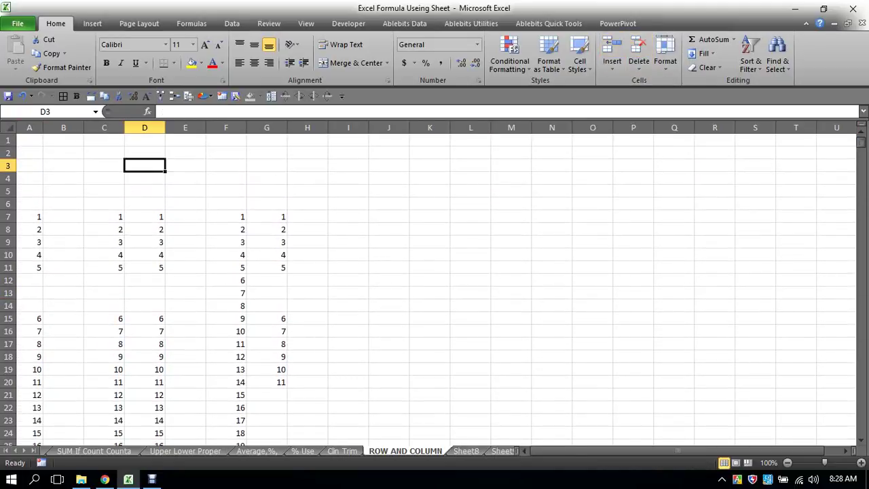
{"action": "left_click_drag", "start_coordinate": [30, 140], "coordinate": [552, 140]}
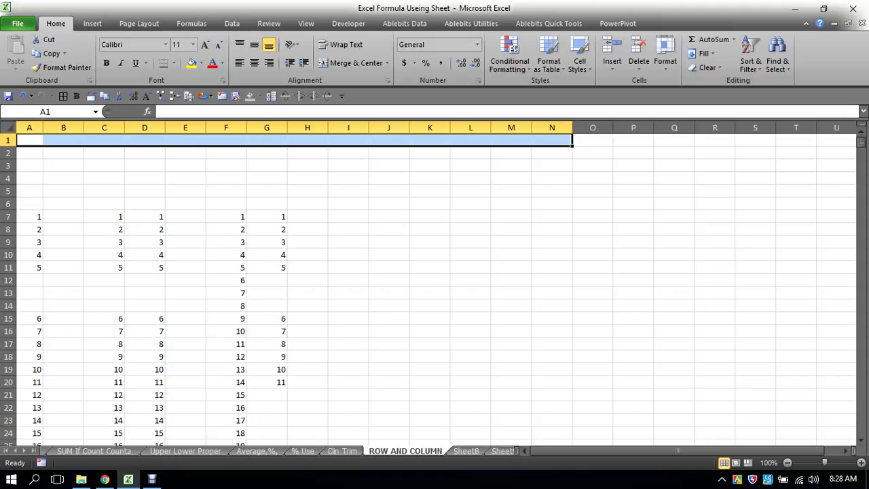
Step: Enter =COLUMN(A1:N1) as an array formula across A1:N1 to number row 1 from 1 to 14
{"action": "type", "text": "="}
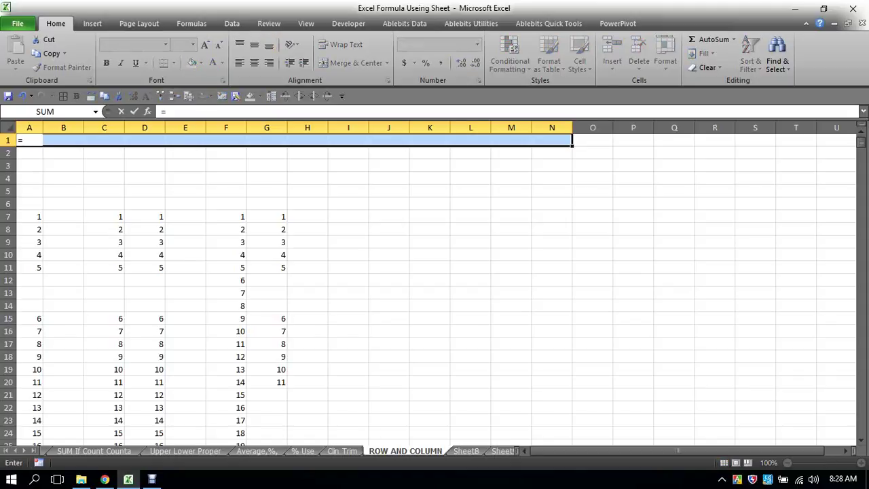
{"action": "type", "text": "c"}
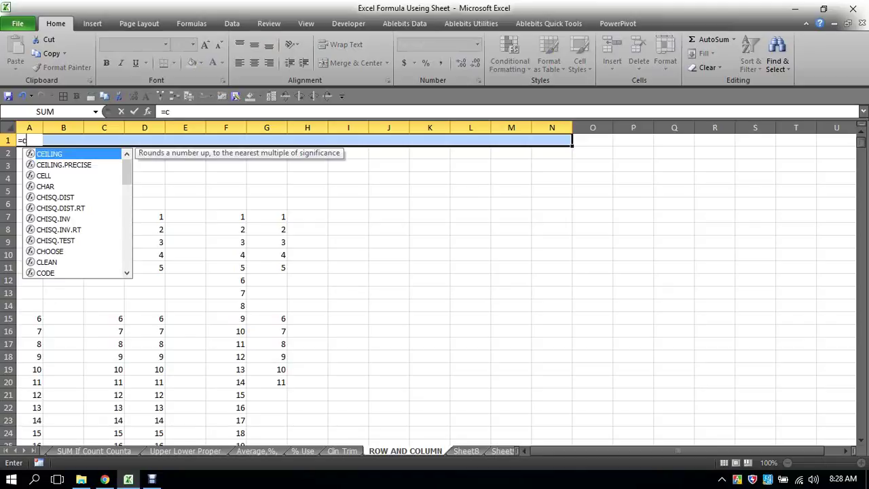
{"action": "type", "text": "l"}
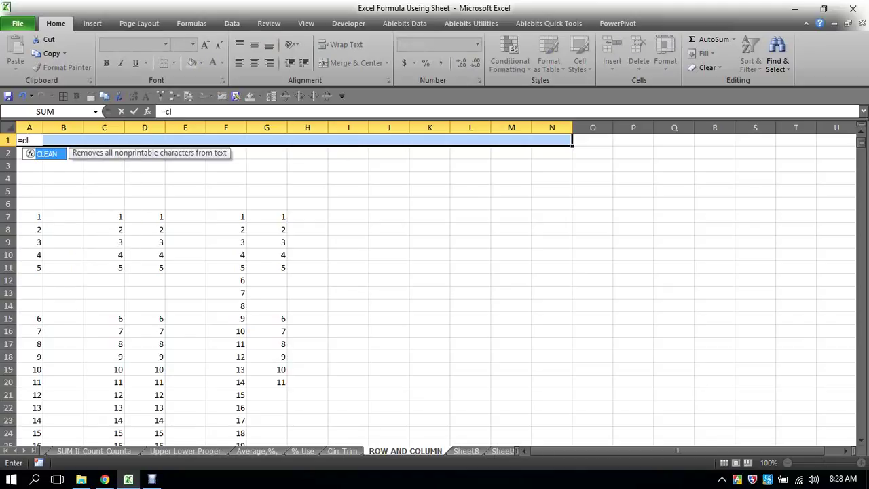
{"action": "key", "text": "BackSpace"}
{"action": "type", "text": "ol"}
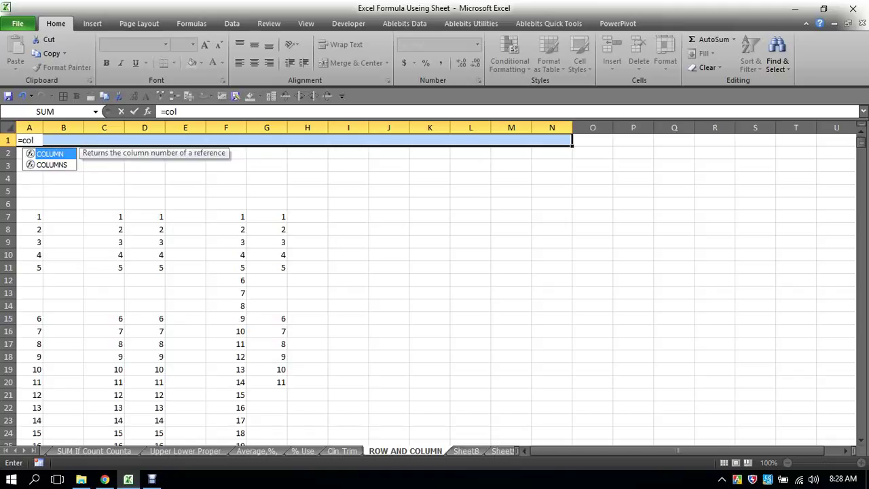
{"action": "key", "text": "Tab"}
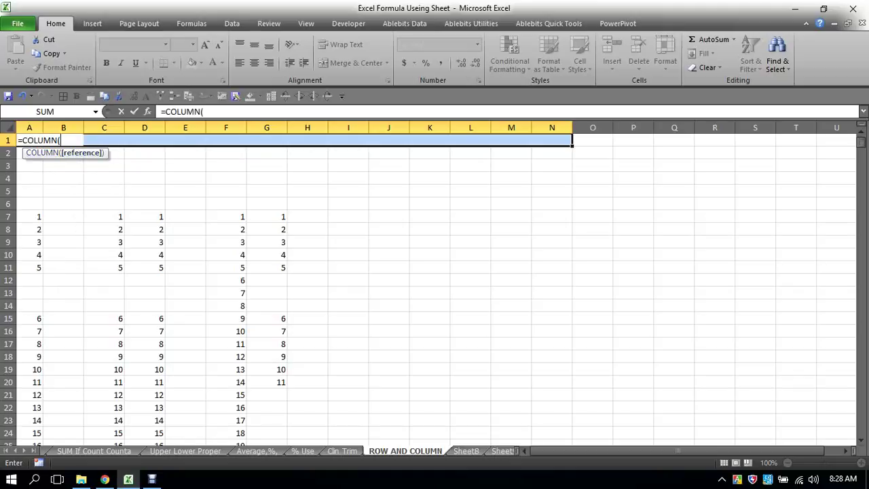
{"action": "key", "text": "Up"}
{"action": "key", "text": "shift+Right"}
{"action": "key", "text": "shift+Right"}
{"action": "key", "text": "shift+Right"}
{"action": "key", "text": "shift+Right"}
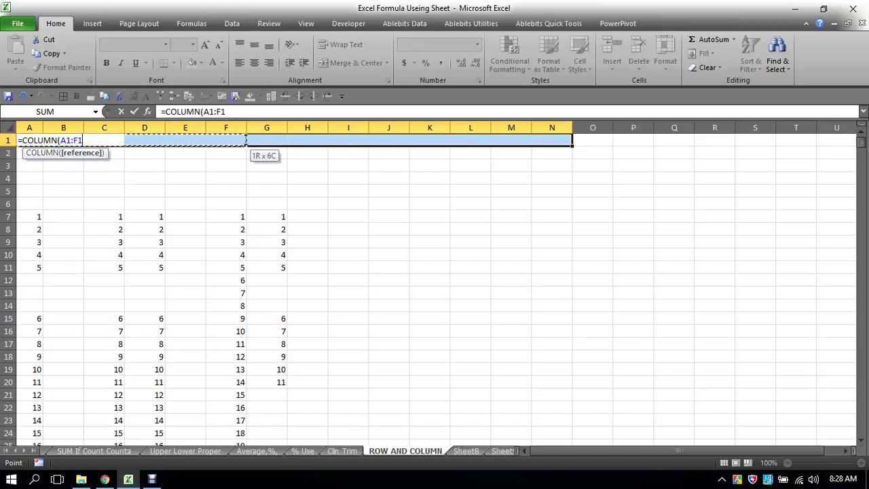
{"action": "key", "text": "shift+Right"}
{"action": "key", "text": "shift+Right"}
{"action": "key", "text": "shift+Right"}
{"action": "key", "text": "shift+Left"}
{"action": "key", "text": "shift+Left"}
{"action": "key", "text": "shift+Left"}
{"action": "key", "text": "shift+Left"}
{"action": "key", "text": "shift+Left"}
{"action": "key", "text": "shift+Right"}
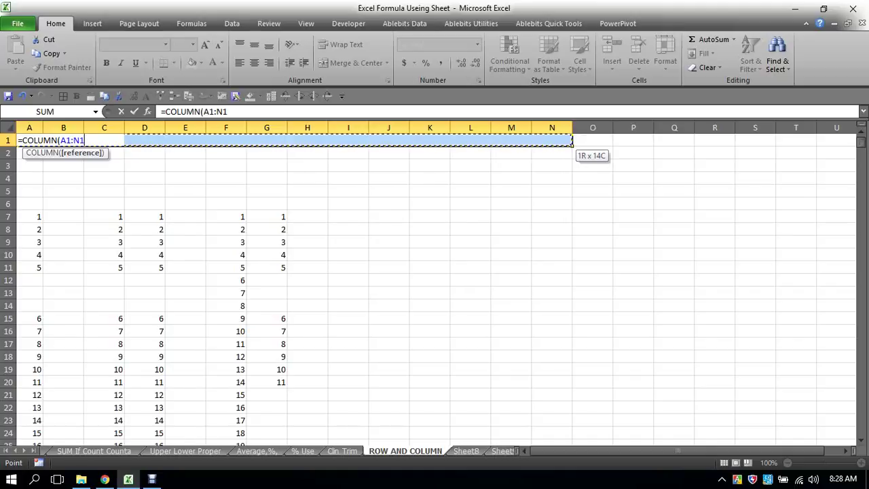
{"action": "type", "text": ")"}
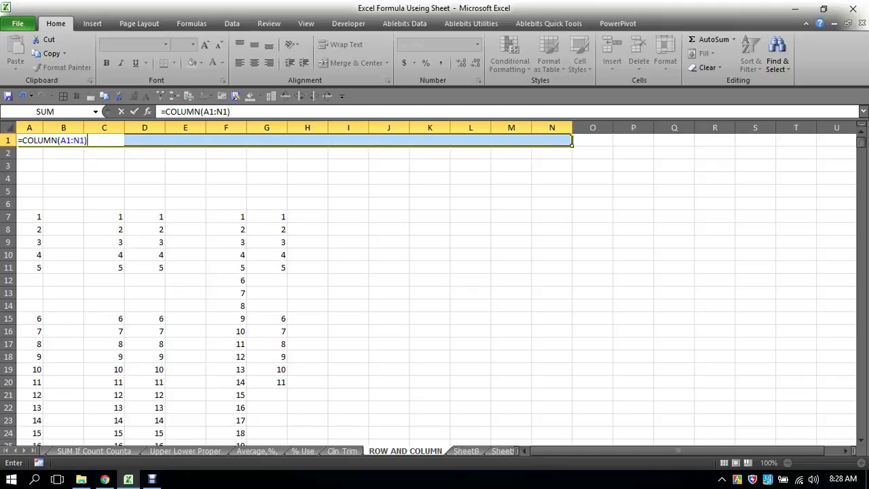
{"action": "key", "text": "ctrl+shift+Return"}
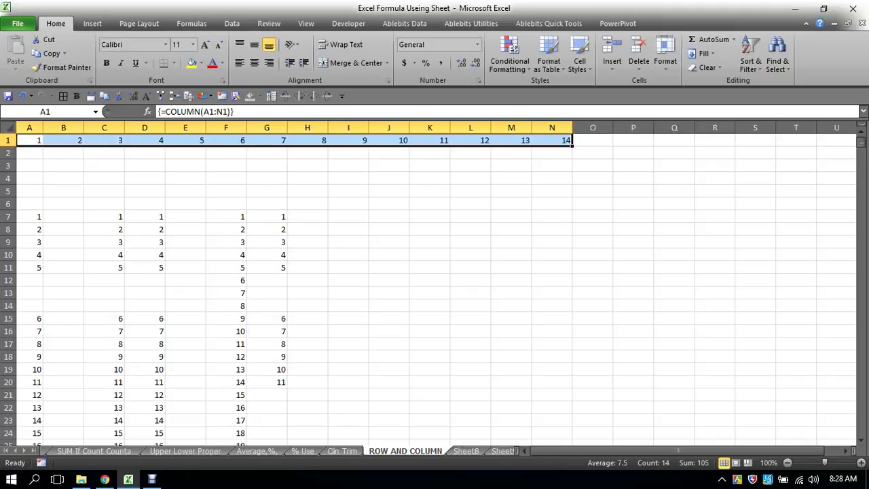